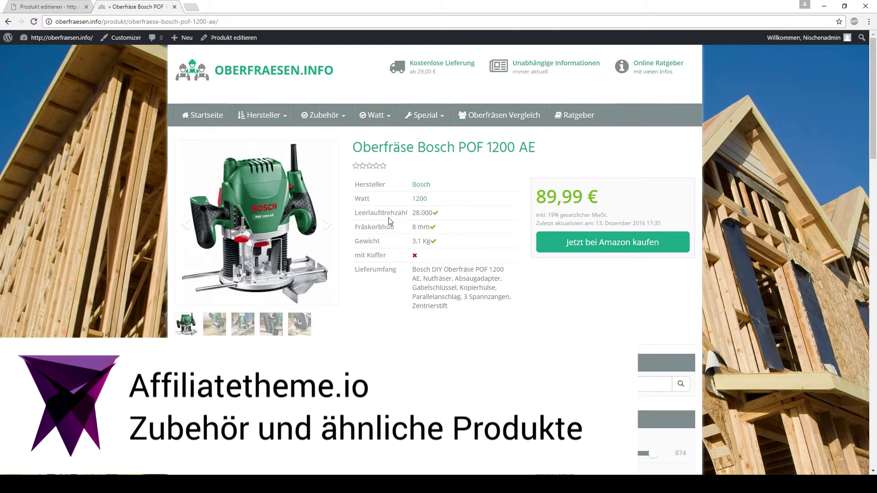
# Step: Open the Oberfräse Bosch POF 1200 AE editor, and load the product list in a separate browser tab placed first
pyautogui.moveTo(434, 118)
pyautogui.click(234, 38)
pyautogui.middleClick(28, 160)
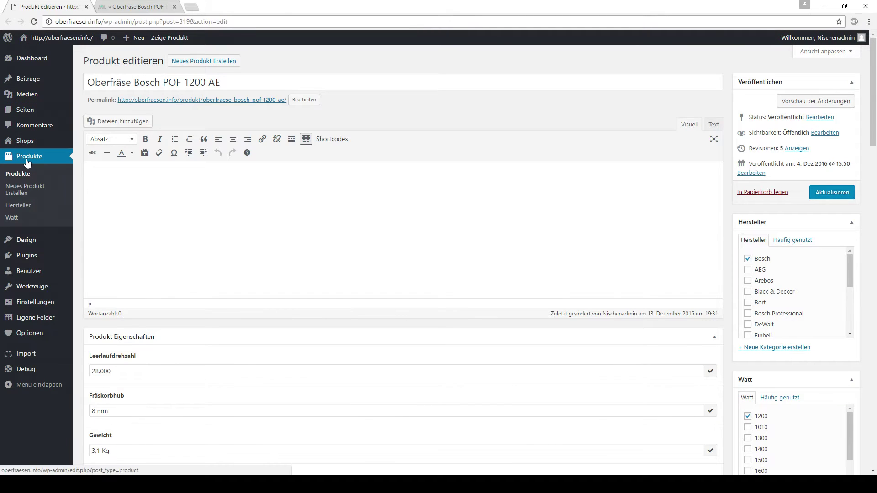
pyautogui.hotkey('ctrl', 'Tab')
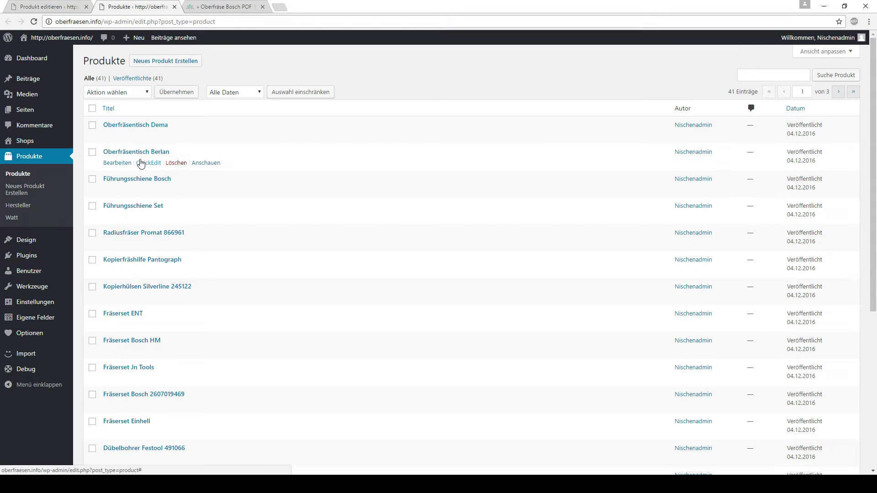
pyautogui.moveTo(133, 7); pyautogui.dragTo(45, 6)
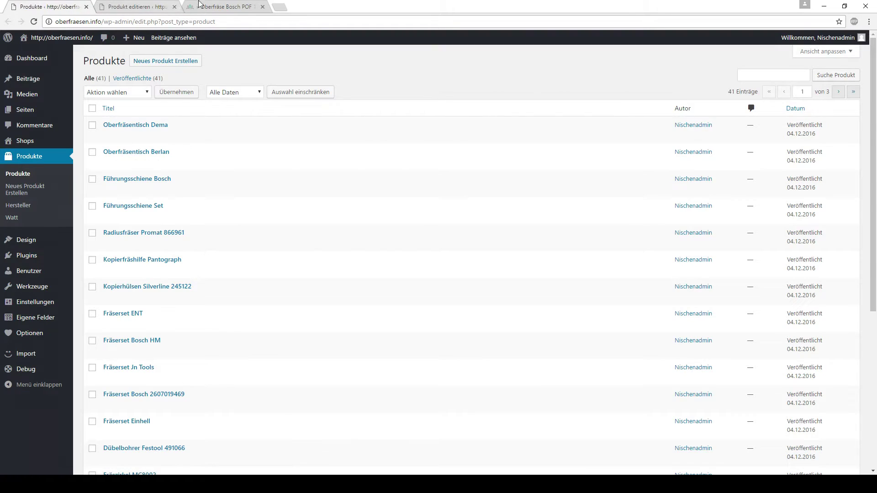
# Step: Compare the Oberfräse Bosch POF 1200 AE's live page with the product property fields in its editor
pyautogui.click(224, 6)
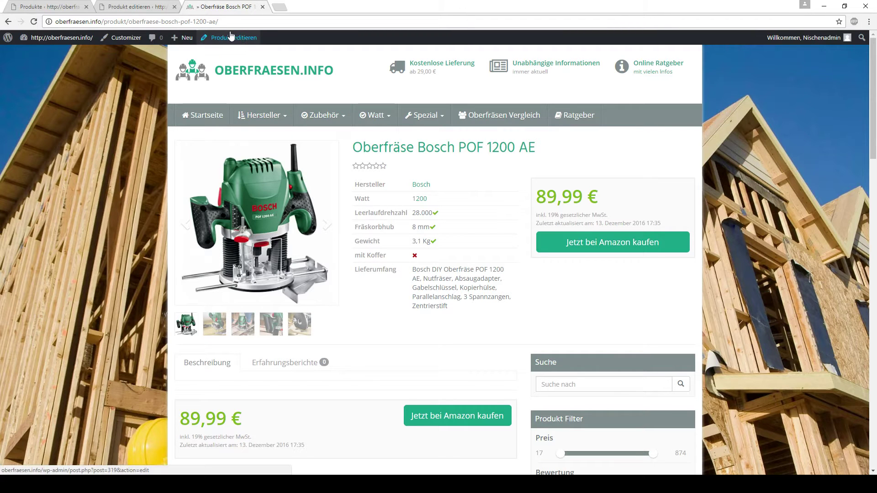
pyautogui.hotkey('ctrl', 'shift', 'Tab')
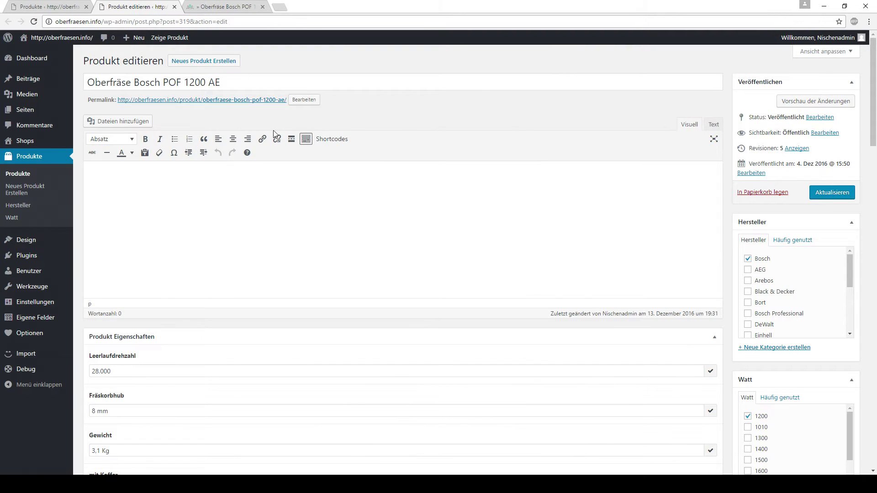
pyautogui.scroll(-4, 311, 204)
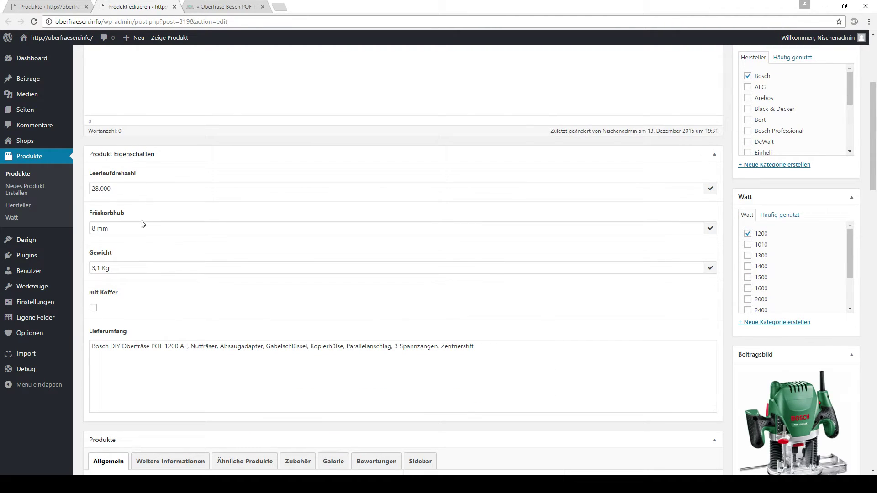
pyautogui.hotkey('ctrl', 'Tab')
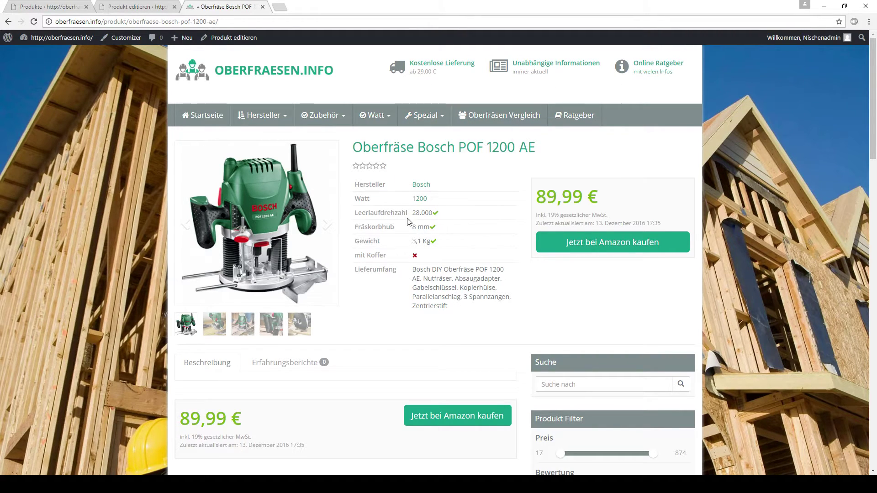
pyautogui.click(150, 8)
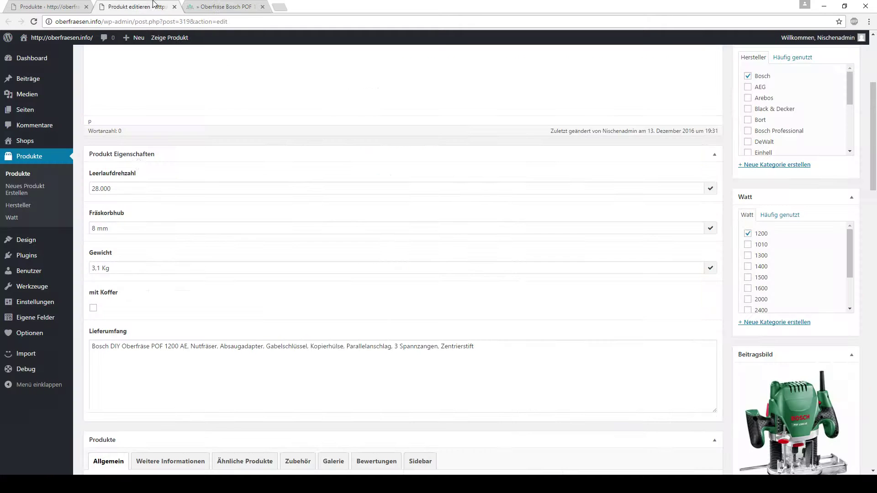
pyautogui.scroll(-4, 162, 219)
pyautogui.scroll(3, 168, 238)
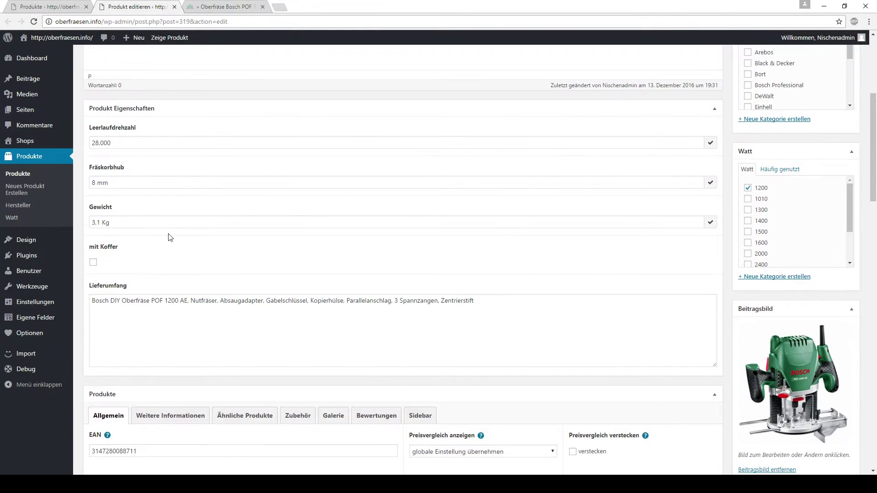
pyautogui.scroll(-3, 168, 238)
pyautogui.click(218, 5)
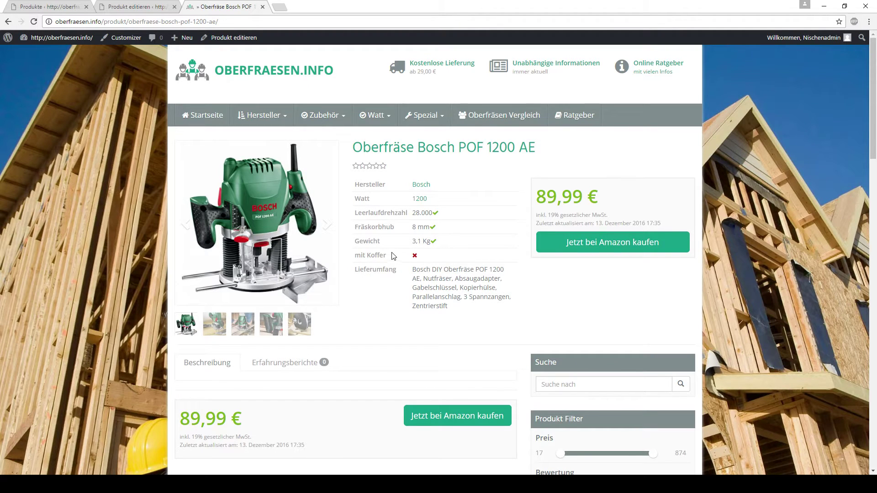
# Step: In the product editor, view the Zubehör settings and return to the Ähnliche Produkte settings
pyautogui.click(132, 5)
pyautogui.scroll(-3, 183, 288)
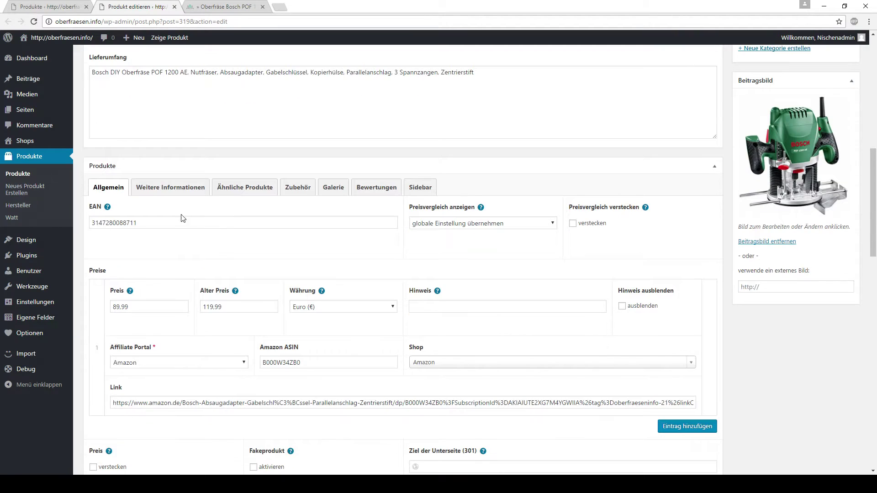
pyautogui.click(244, 189)
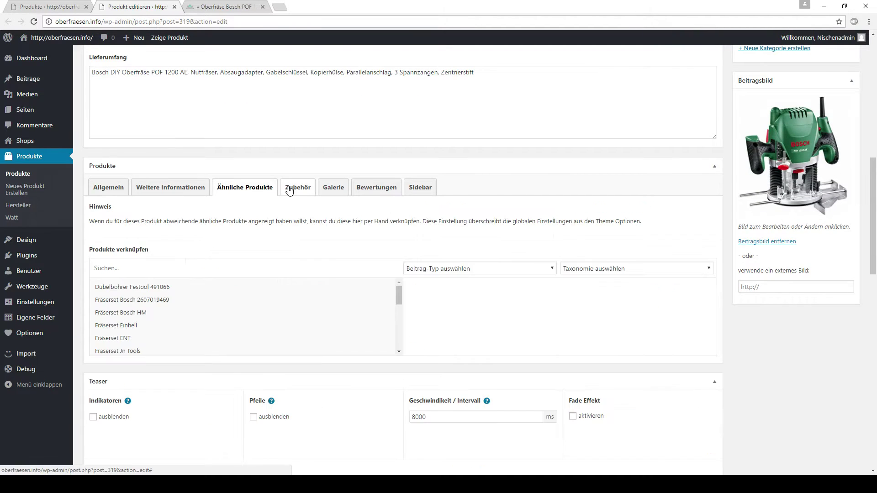
pyautogui.click(292, 189)
pyautogui.click(258, 193)
pyautogui.scroll(4, 259, 203)
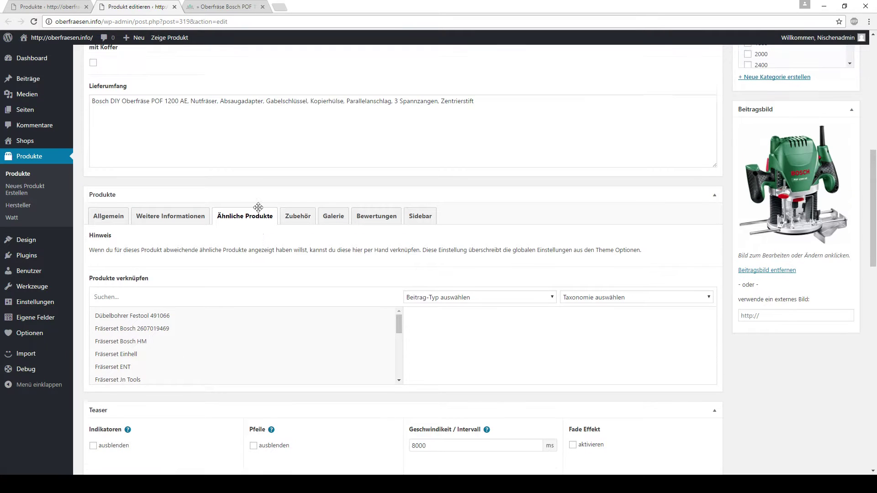
# Step: Filter the linkable products by manufacturer Bosch and link Oberfräse Bosch POF 1400 ACE and POF 1200 AE as similar products
pyautogui.scroll(-3, 259, 238)
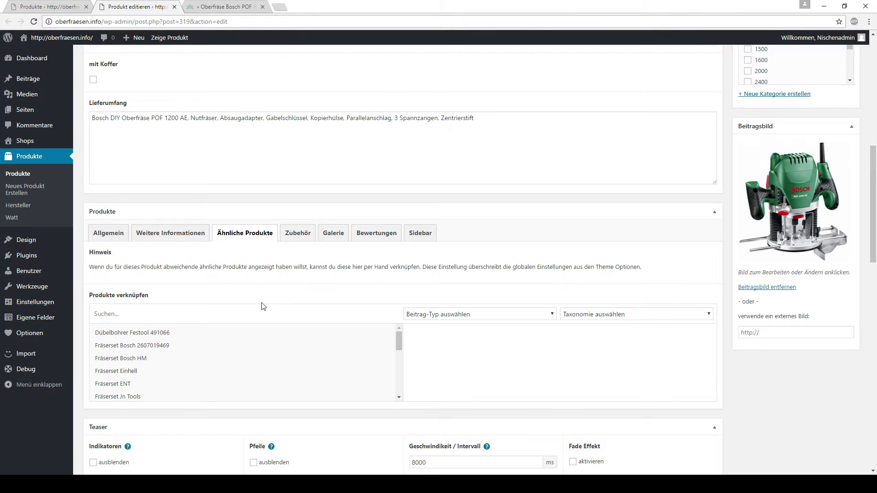
pyautogui.scroll(-5, 257, 338)
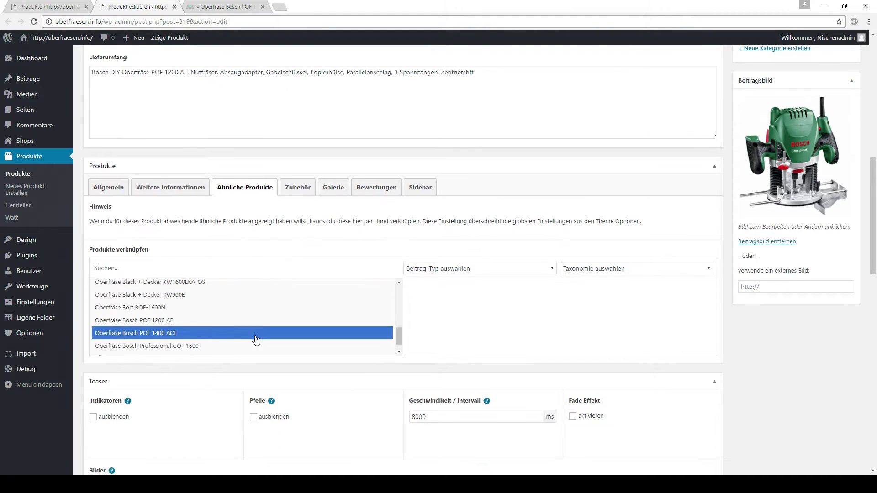
pyautogui.scroll(-3, 256, 339)
pyautogui.scroll(3, 208, 368)
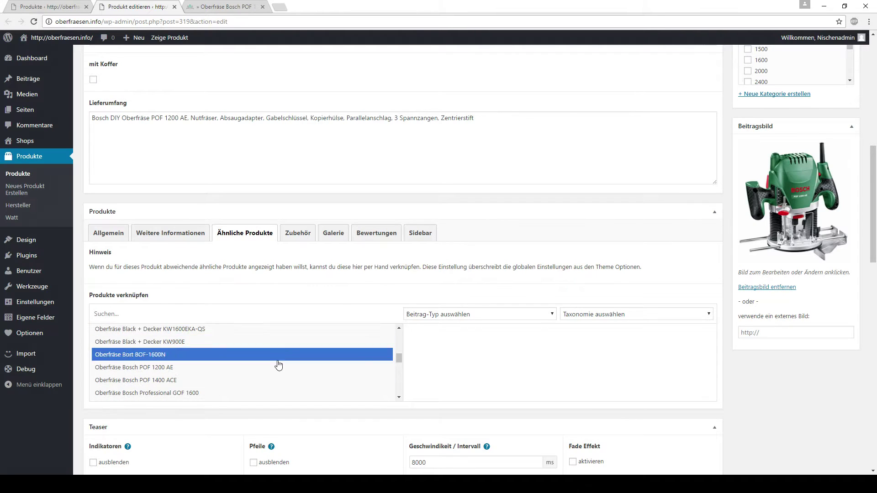
pyautogui.scroll(3, 400, 358)
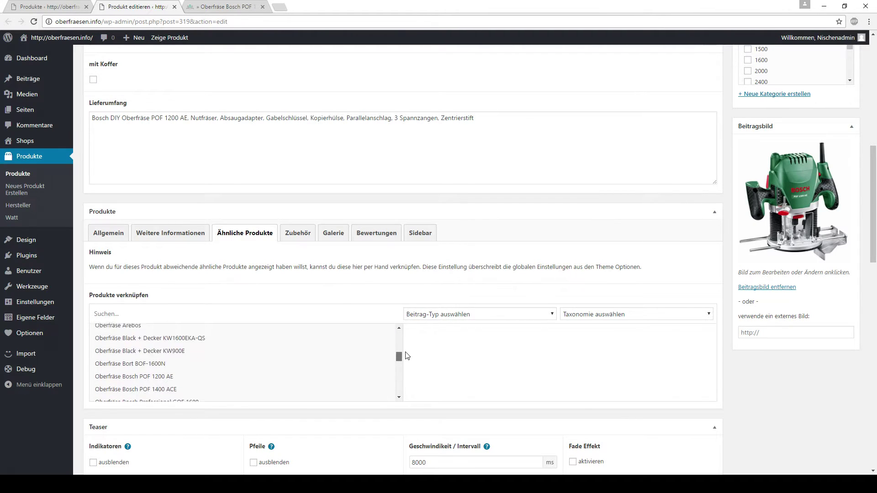
pyautogui.click(598, 315)
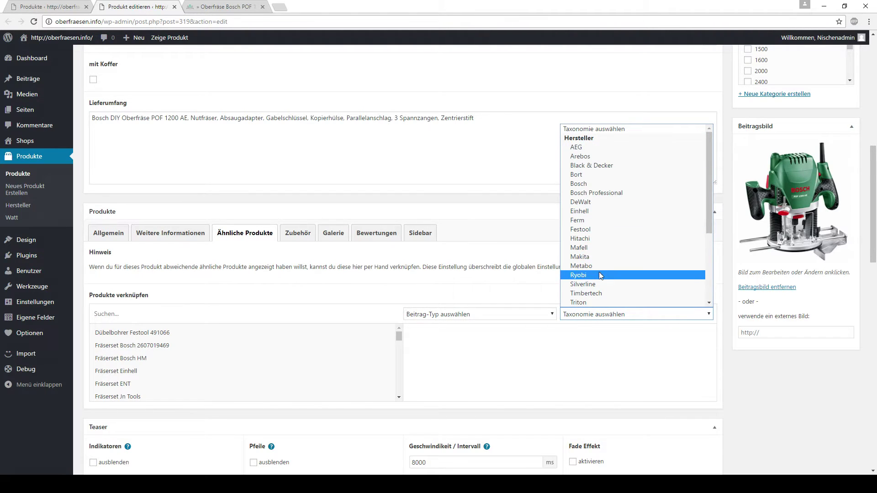
pyautogui.click(594, 183)
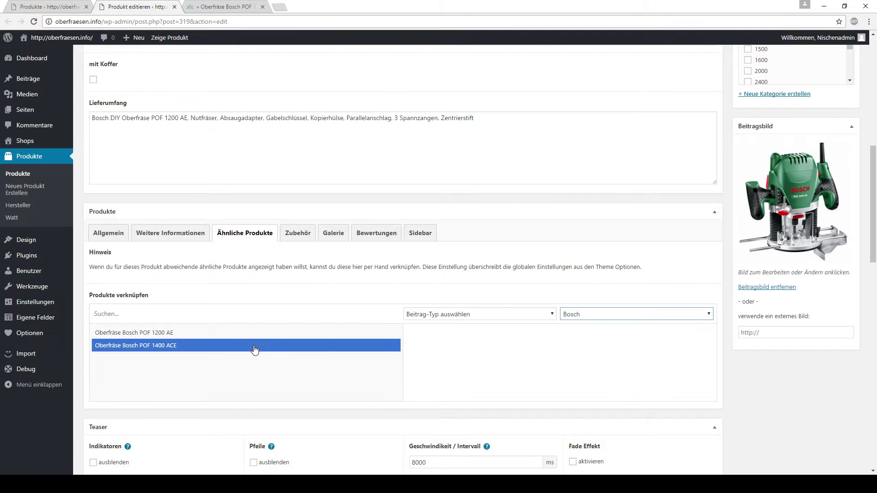
pyautogui.click(219, 346)
pyautogui.click(210, 335)
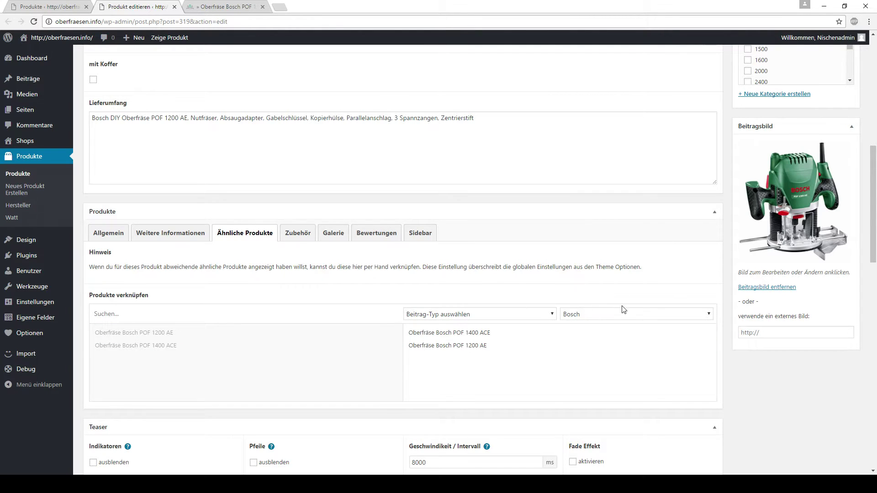
# Step: Reset the taxonomy filter and also link Oberfräse Bosch Professional GOF 1600 as a similar product
pyautogui.click(659, 314)
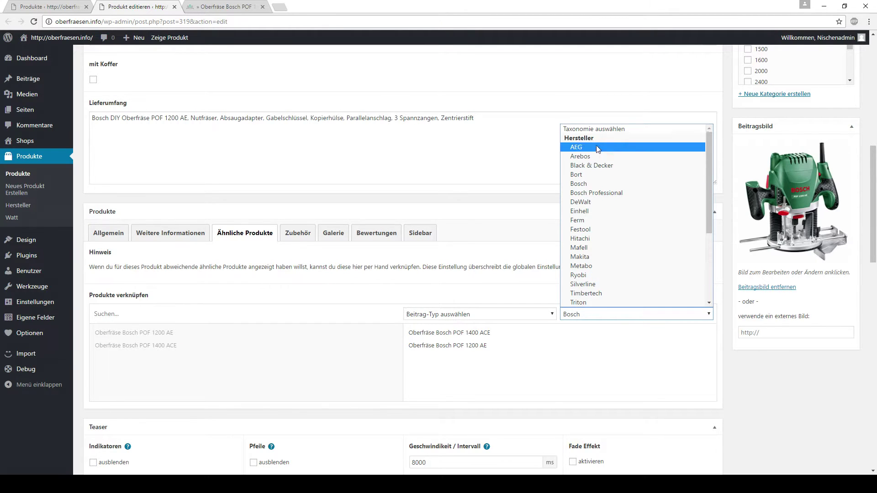
pyautogui.click(580, 130)
pyautogui.scroll(-5, 260, 361)
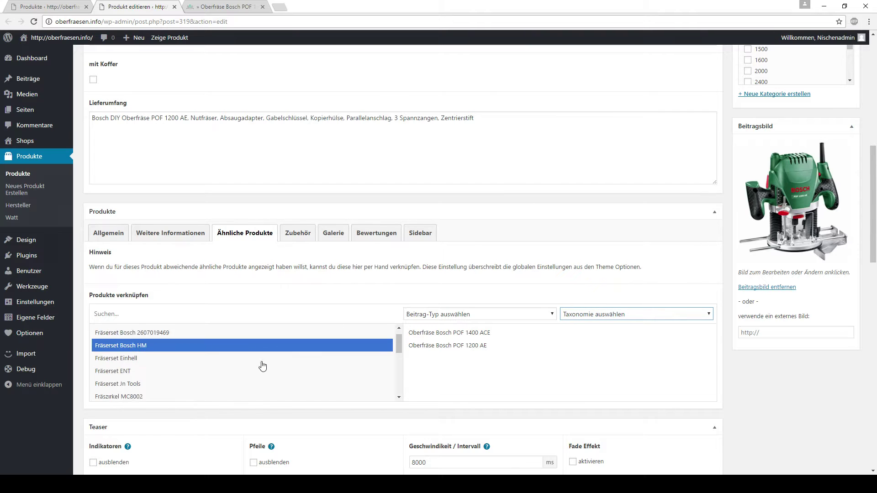
pyautogui.scroll(-3, 255, 358)
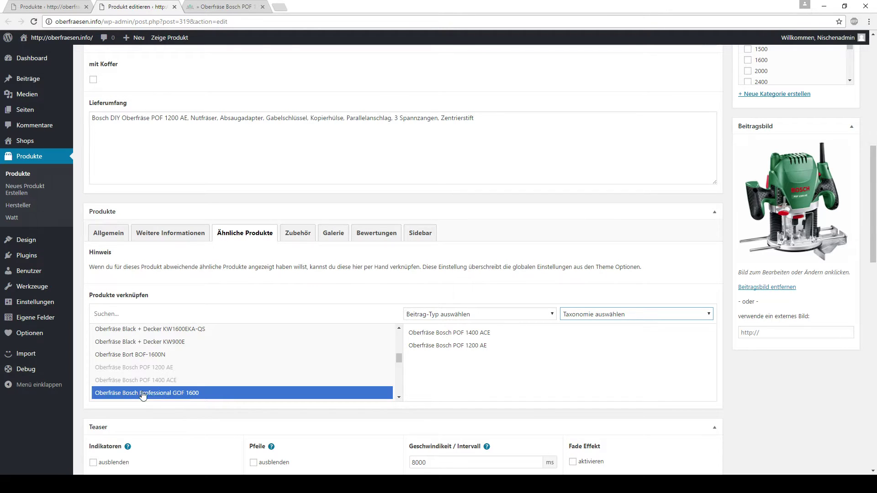
pyautogui.click(190, 394)
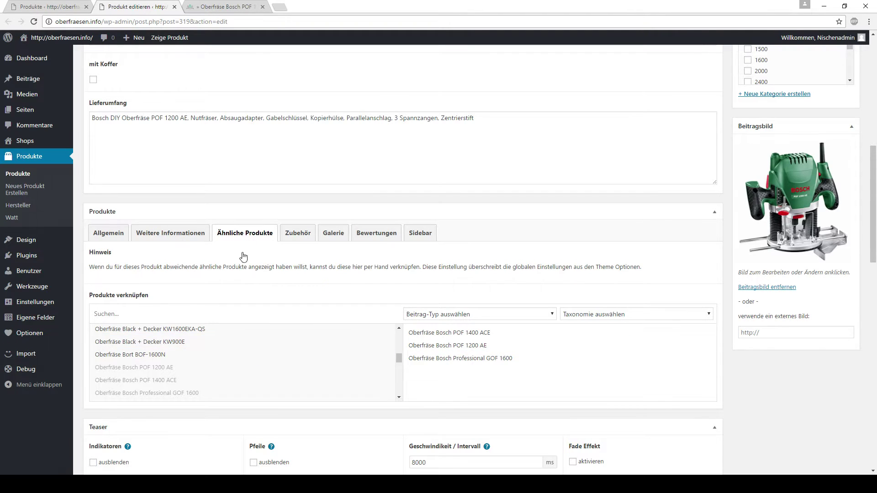
# Step: Examine the linkable products and the Hersteller and Watt options of the taxonomy filter without changing the filter
pyautogui.scroll(1, 208, 359)
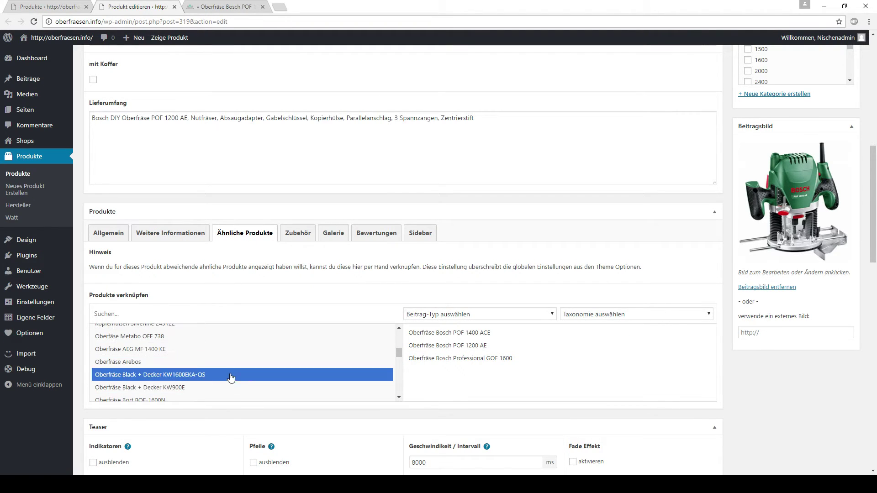
pyautogui.scroll(1, 196, 379)
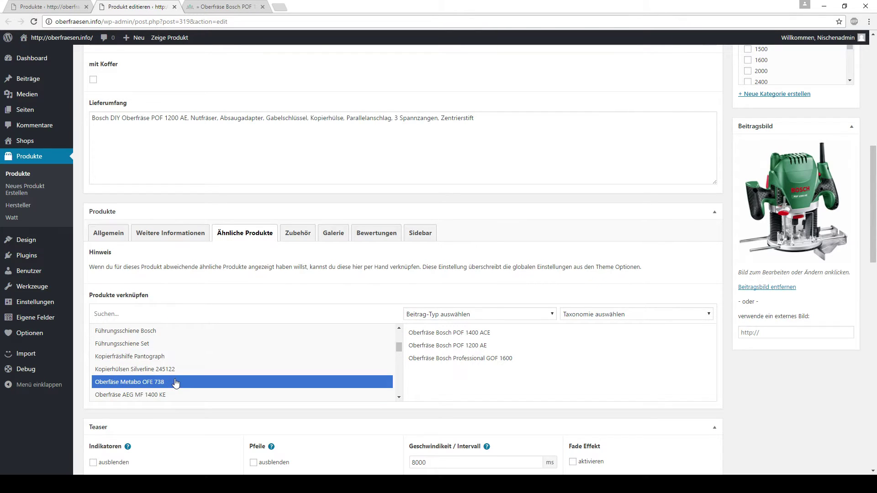
pyautogui.scroll(1, 176, 383)
pyautogui.scroll(4, 189, 375)
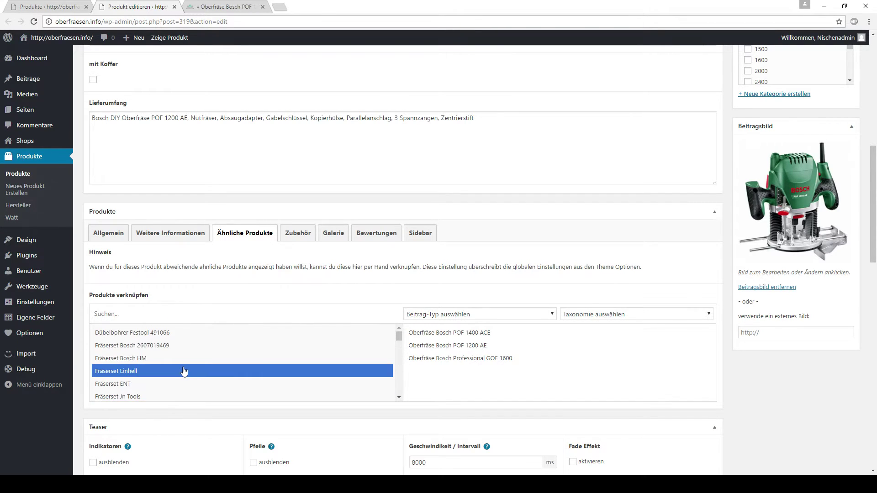
pyautogui.scroll(1, 183, 408)
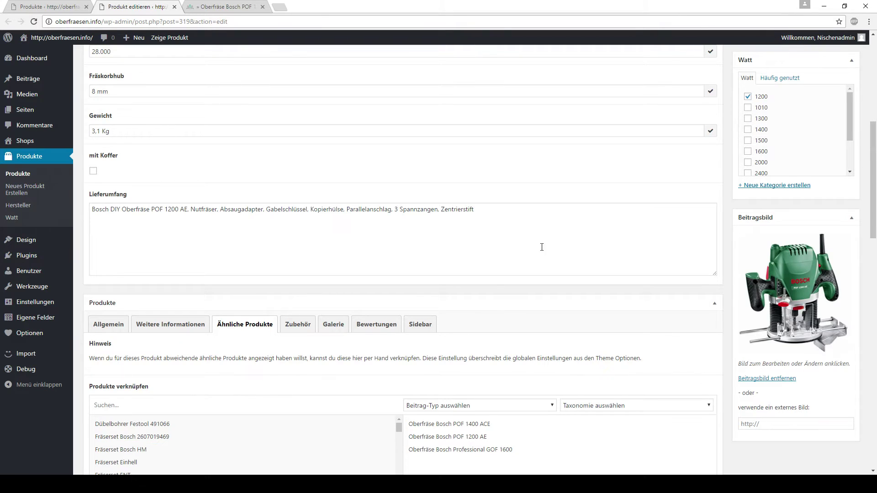
pyautogui.scroll(-1, 541, 241)
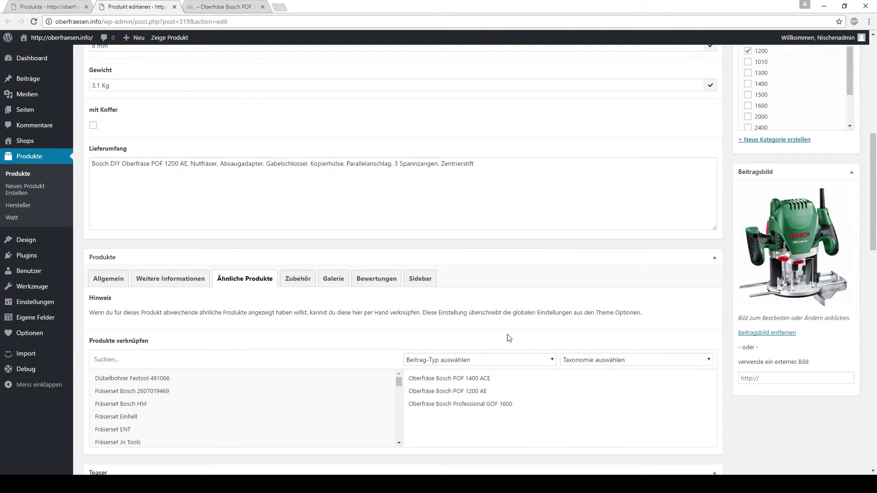
pyautogui.click(589, 361)
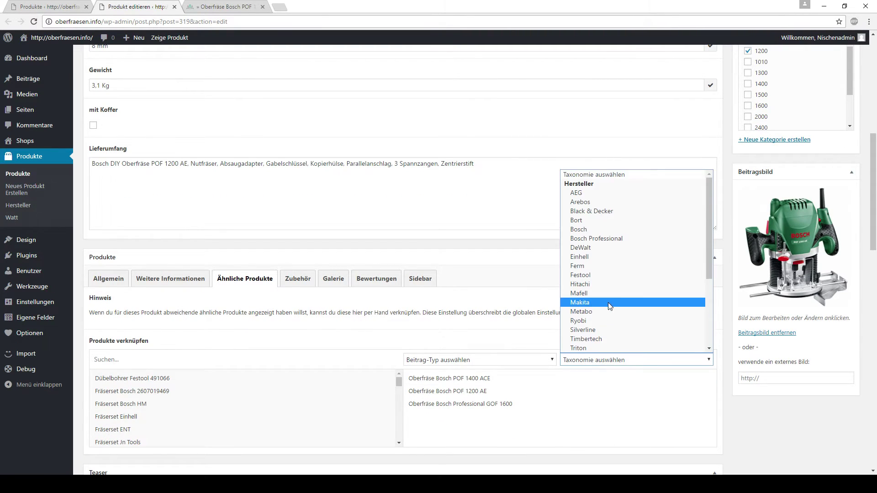
pyautogui.scroll(-4, 599, 255)
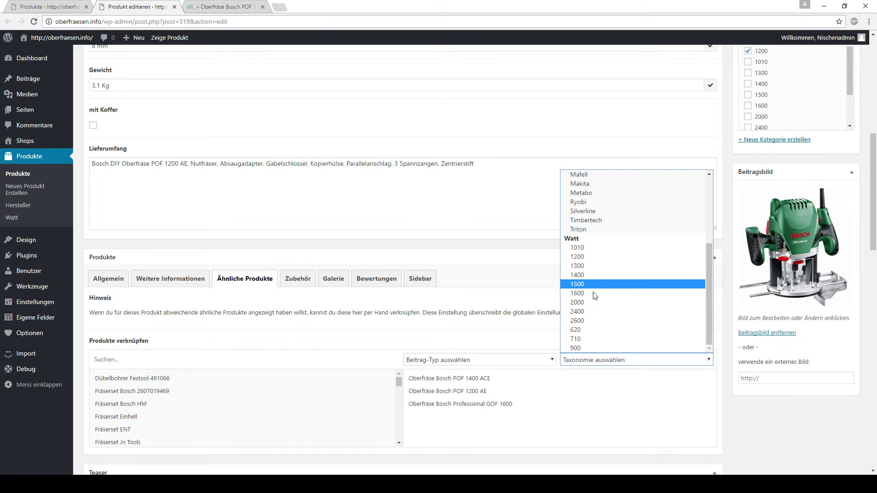
pyautogui.scroll(2, 601, 259)
pyautogui.scroll(2, 600, 259)
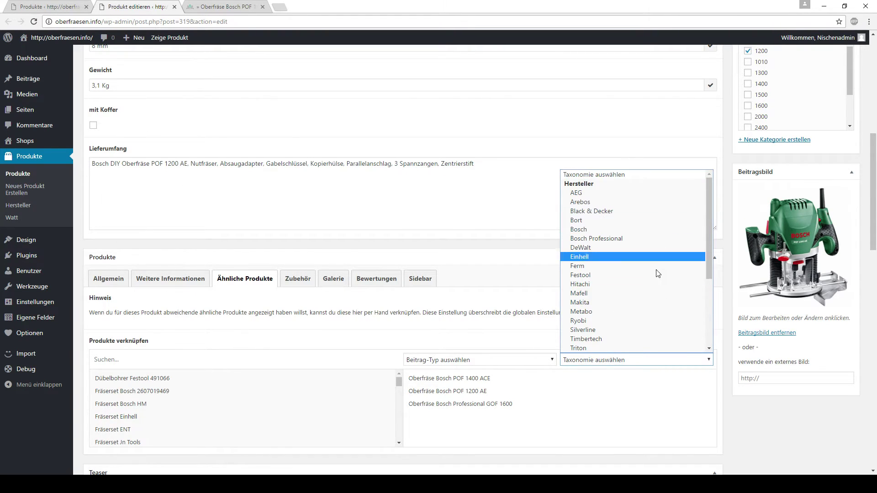
pyautogui.click(493, 224)
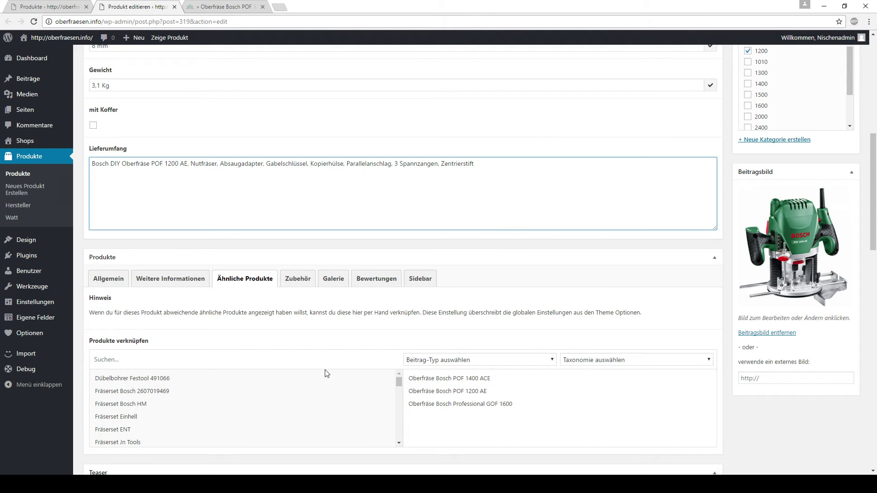
# Step: Update the Oberfräse Bosch POF 1200 AE product to save its linked similar products
pyautogui.scroll(9, 509, 274)
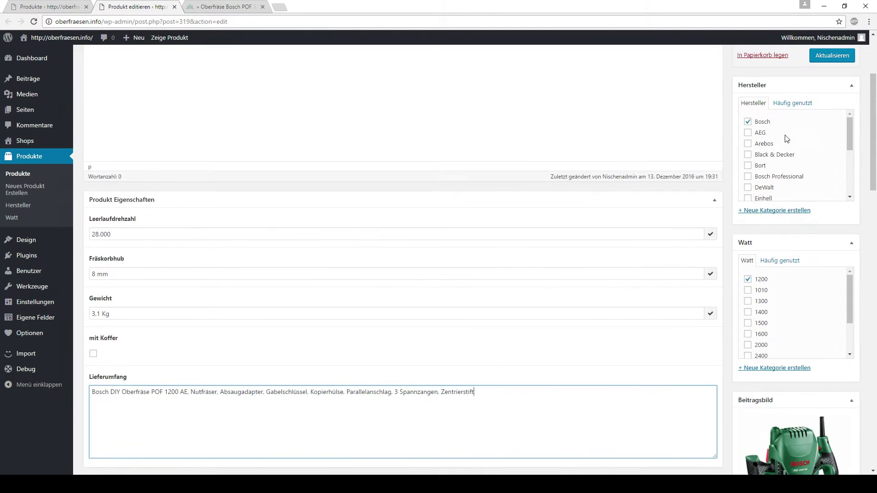
pyautogui.click(820, 200)
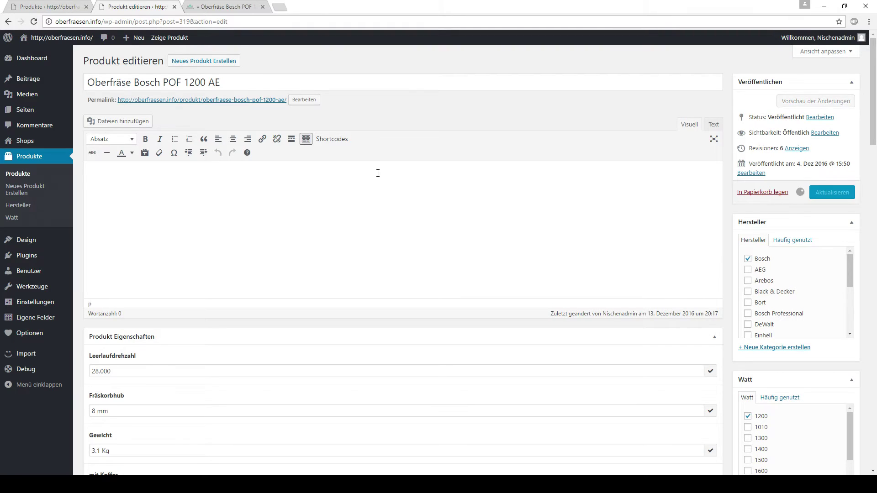
# Step: Reload the shop page of Oberfräse Bosch POF 1200 AE and check its description area for similar products
pyautogui.click(221, 6)
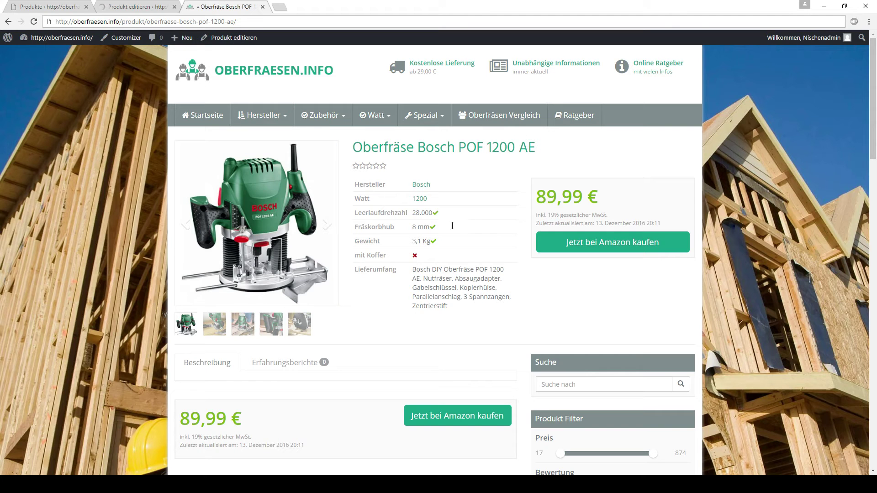
pyautogui.press('F5')
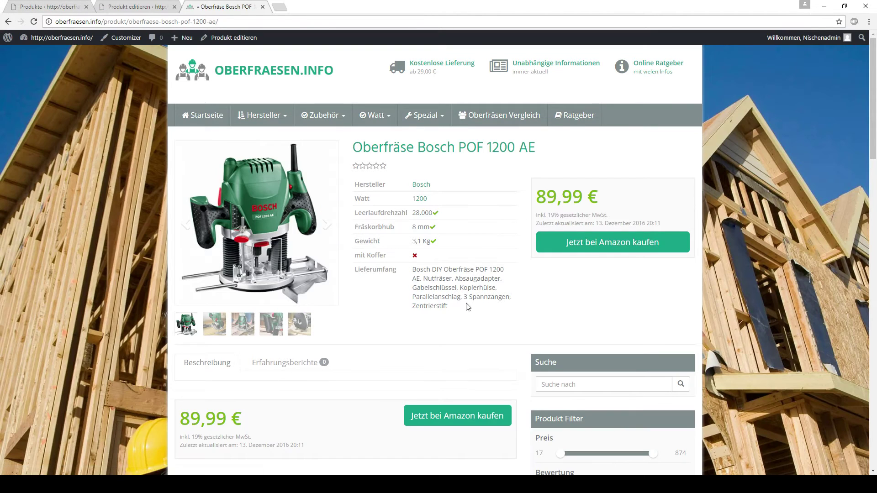
pyautogui.scroll(-2, 408, 299)
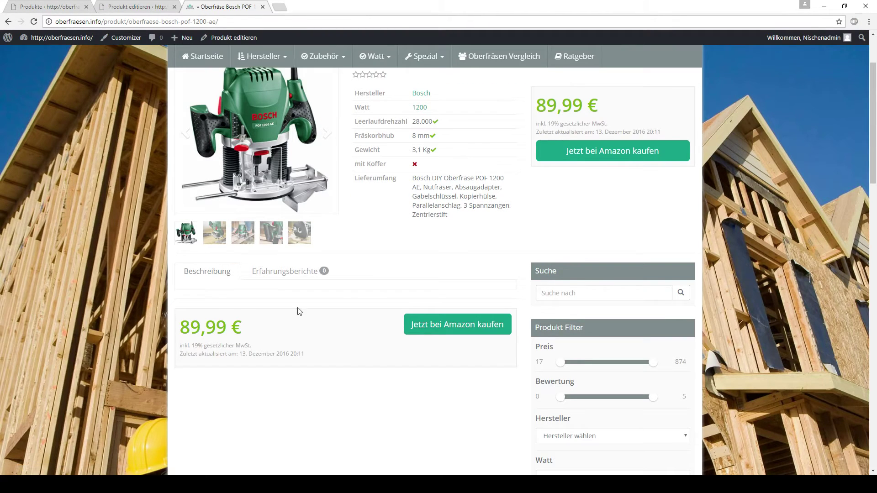
# Step: Enable the display of Ähnliche Produkte in the Single product options, keeping the selection at kein Filter
pyautogui.click(12, 5)
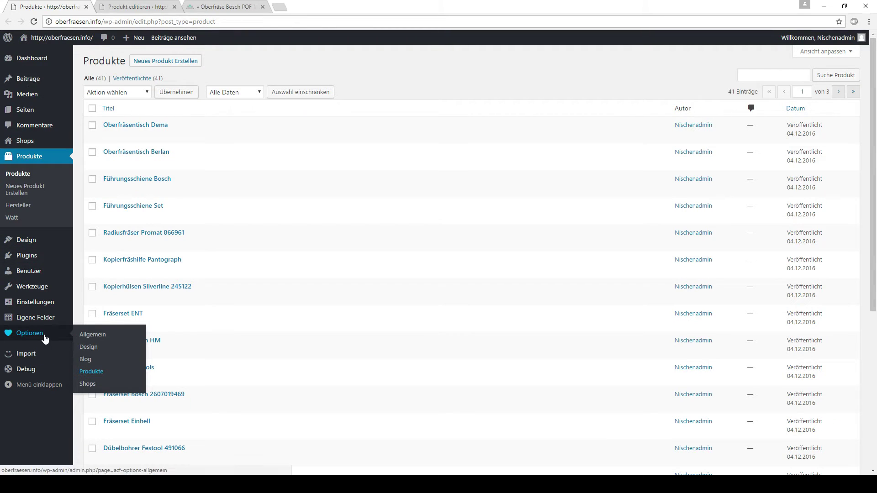
pyautogui.click(109, 374)
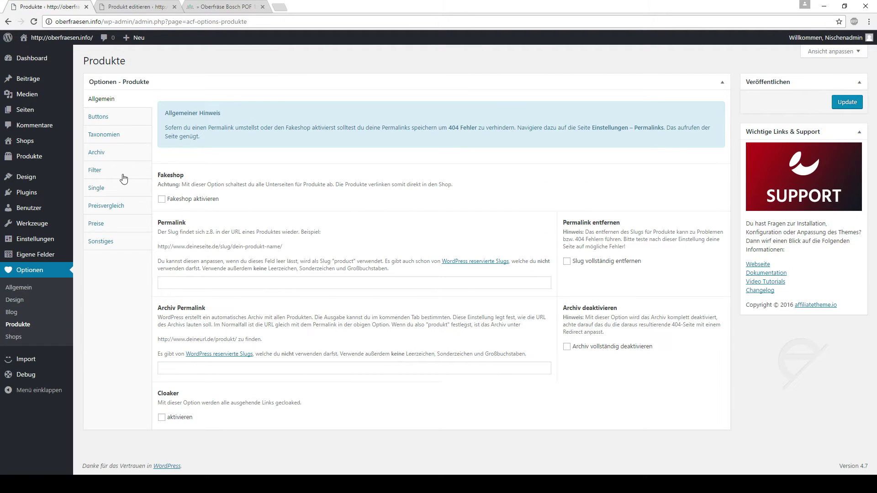
pyautogui.click(116, 177)
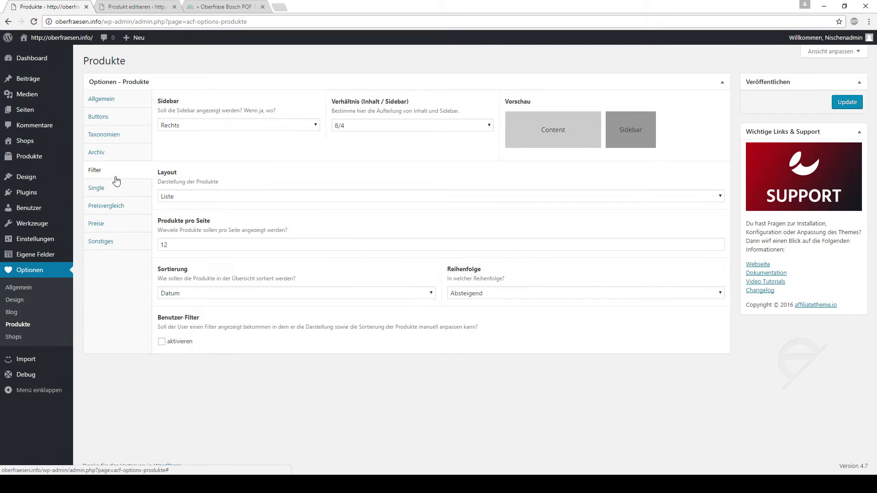
pyautogui.click(118, 194)
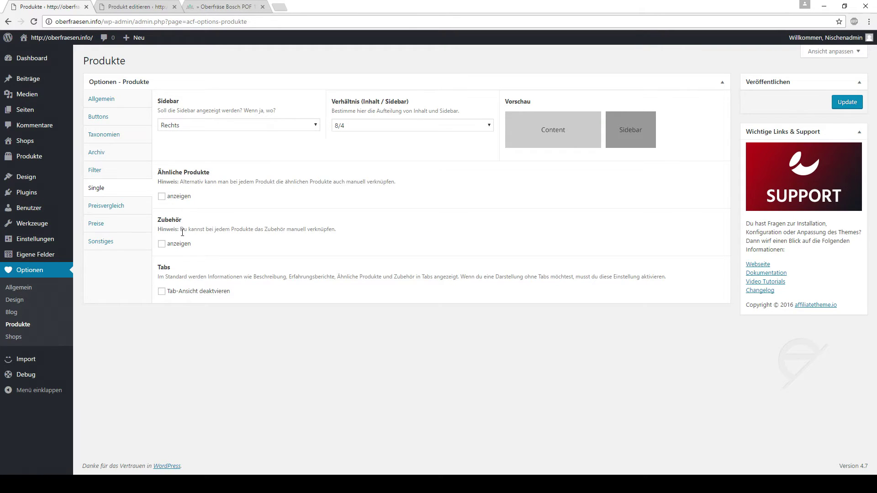
pyautogui.click(162, 196)
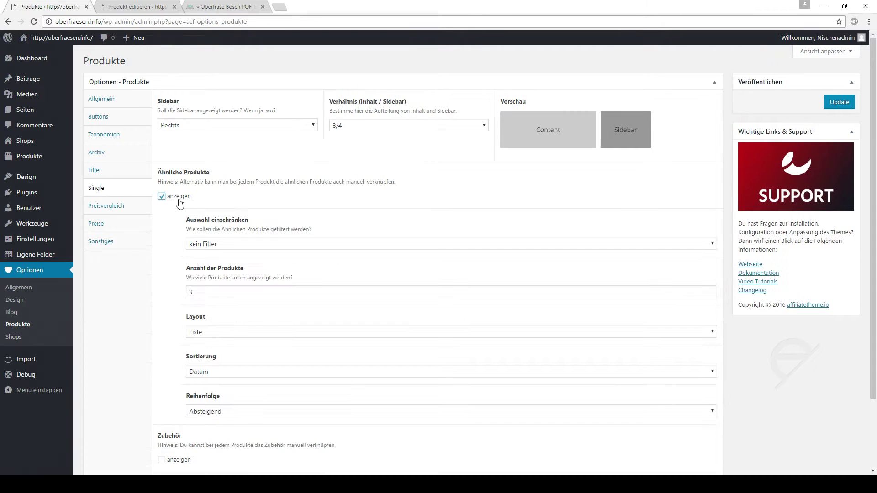
pyautogui.scroll(-1, 178, 208)
pyautogui.click(221, 199)
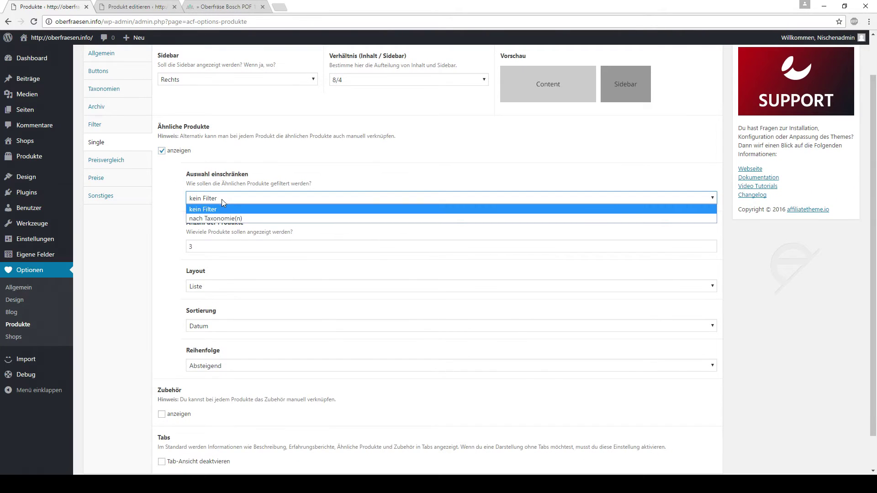
pyautogui.click(215, 199)
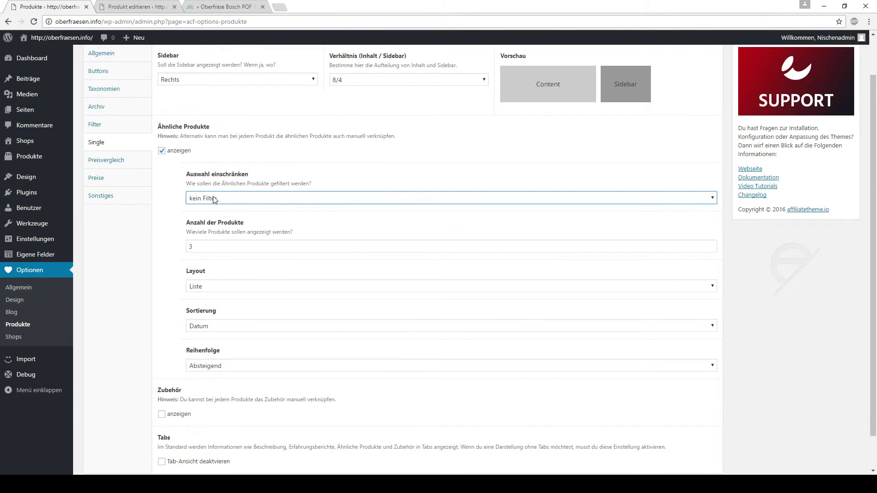
# Step: Set Anzahl der Produkte for similar products to 10, keep the Liste layout, and save the product options
pyautogui.doubleClick(241, 247)
pyautogui.write('1')
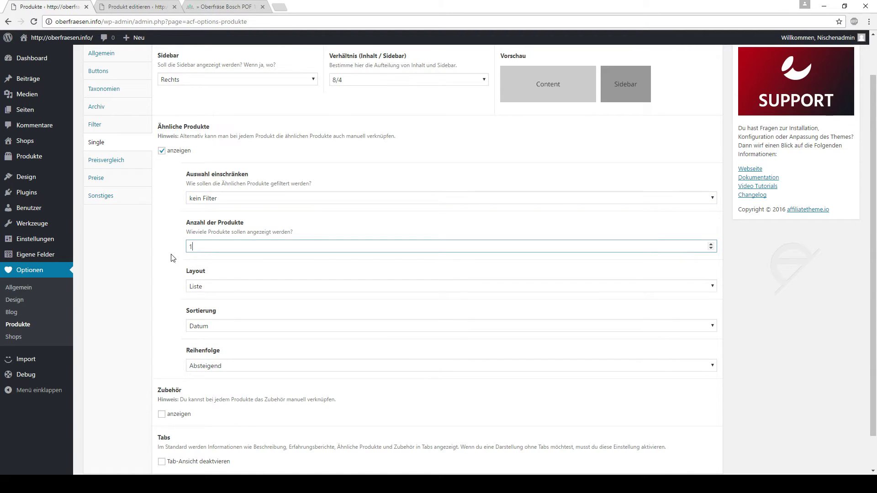
pyautogui.write('0')
pyautogui.click(200, 287)
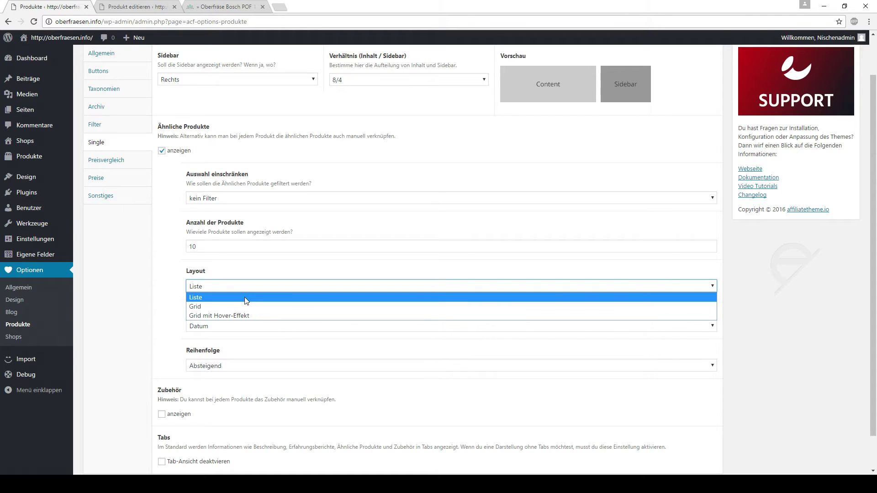
pyautogui.scroll(1, 494, 219)
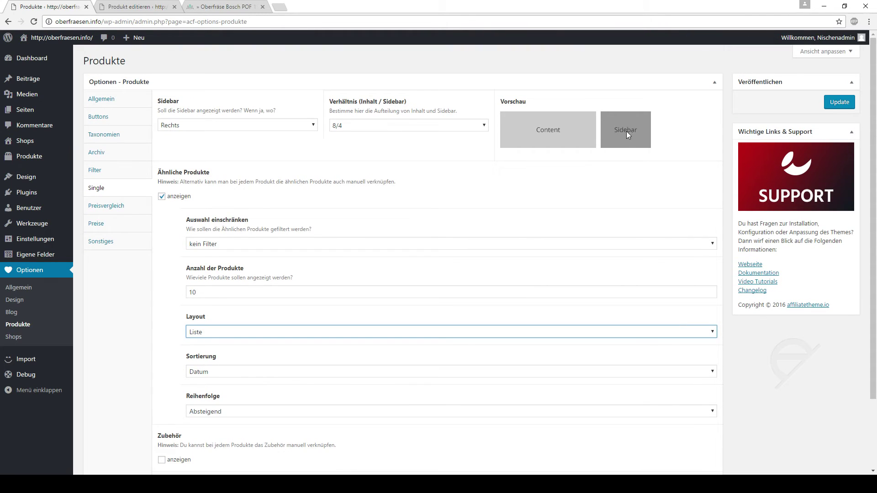
pyautogui.scroll(-2, 282, 285)
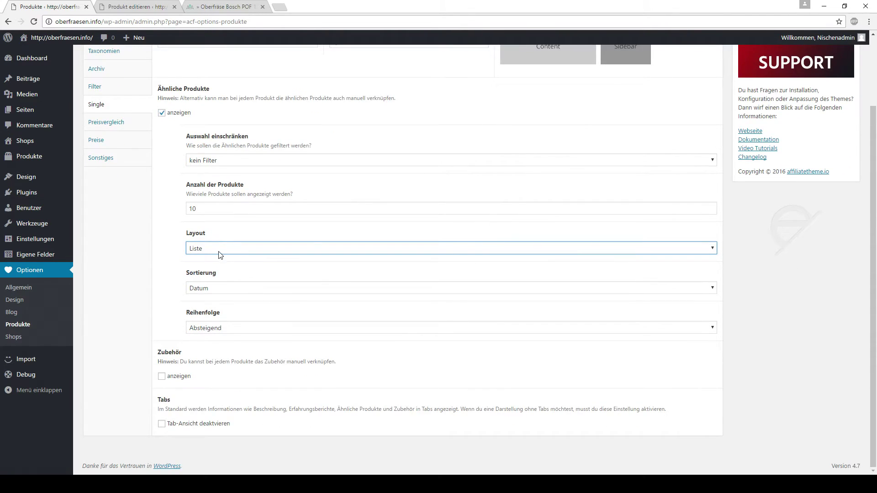
pyautogui.scroll(2, 527, 212)
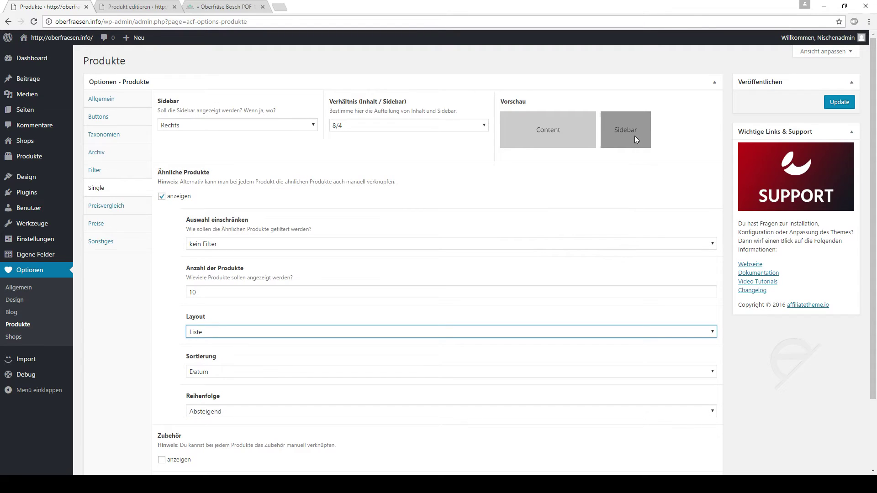
pyautogui.click(841, 103)
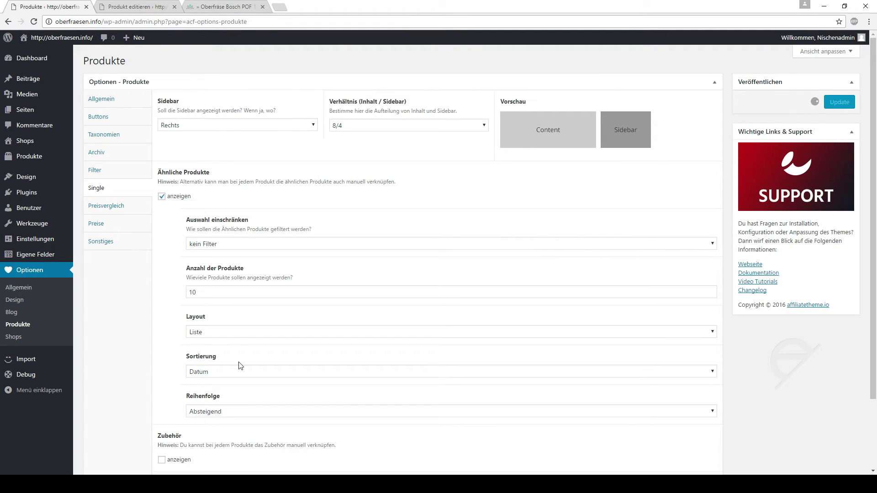
# Step: Reload the Oberfräse Bosch POF 1200 AE shop page and examine the list of products under Ähnliche Produkte
pyautogui.click(219, 7)
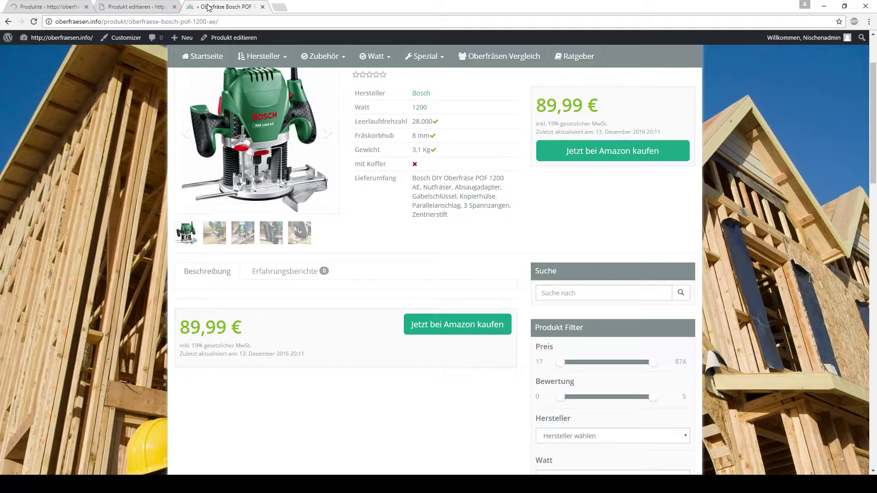
pyautogui.press('F5')
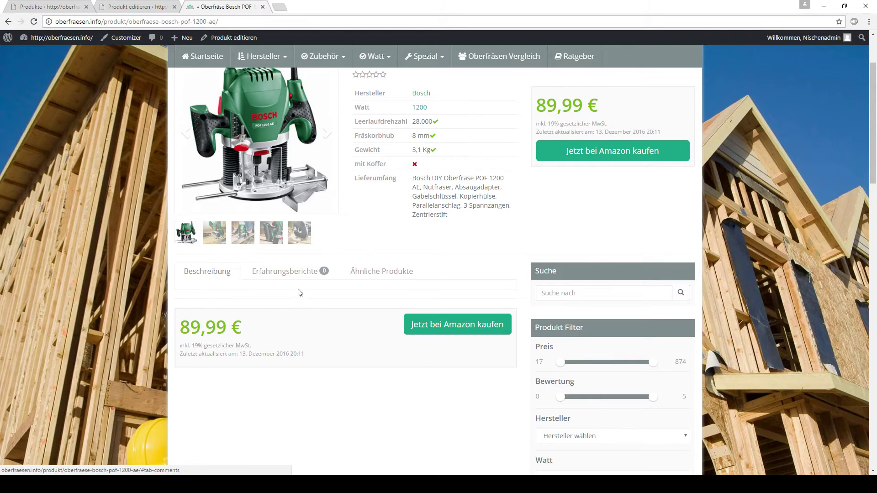
pyautogui.click(372, 283)
pyautogui.scroll(-2, 382, 259)
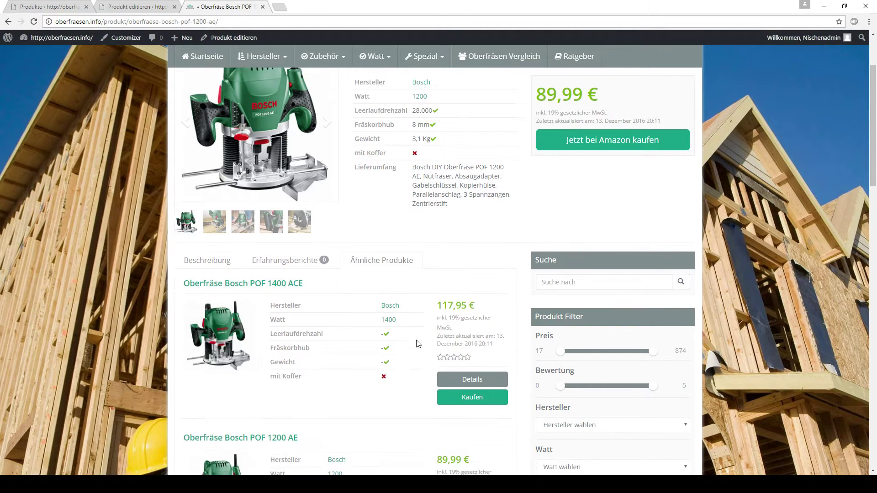
pyautogui.scroll(-2, 374, 302)
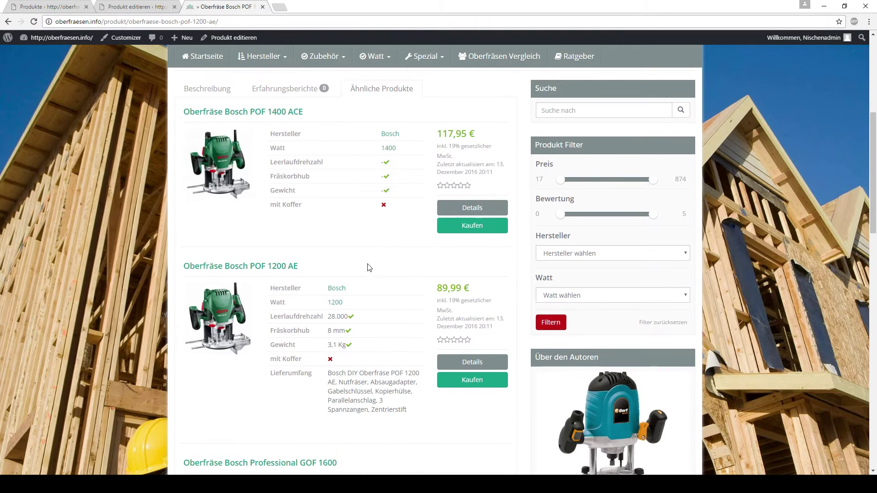
pyautogui.scroll(2, 369, 256)
pyautogui.scroll(-4, 369, 265)
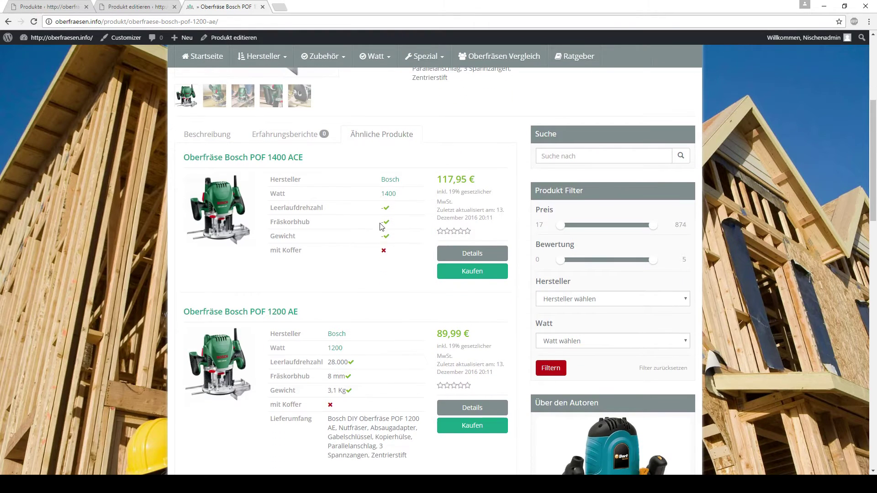
pyautogui.scroll(-3, 383, 256)
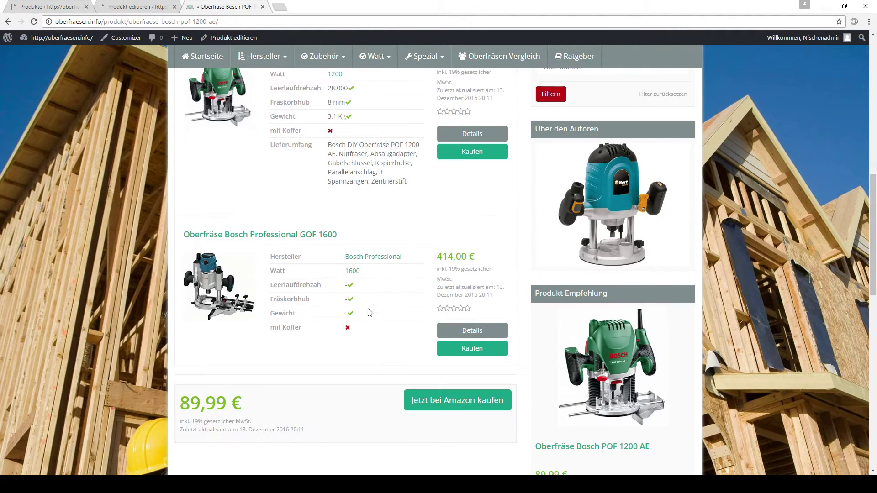
pyautogui.scroll(-1, 350, 347)
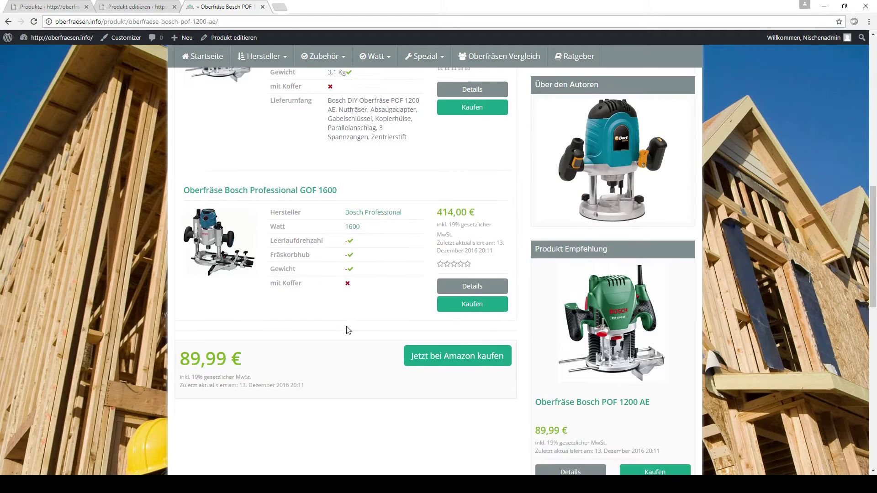
pyautogui.scroll(6, 347, 329)
pyautogui.scroll(4, 347, 330)
# Step: Set the layout of the similar products to Grid in the Single product options and save
pyautogui.click(137, 6)
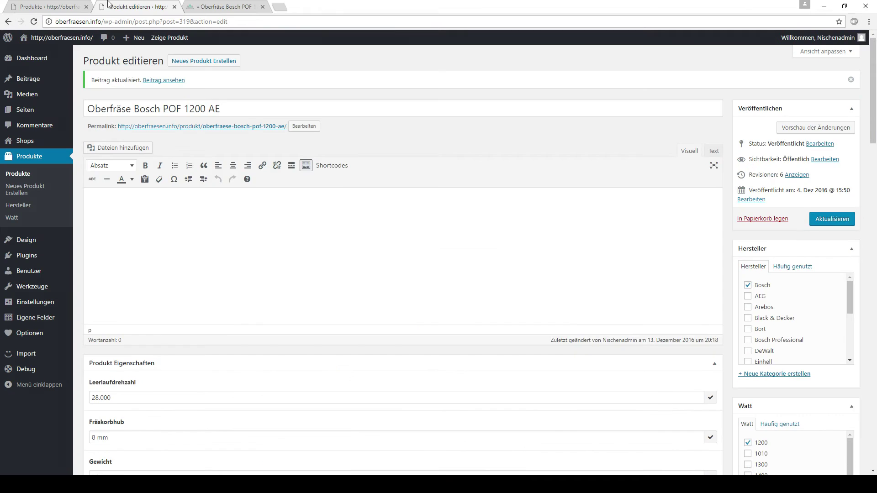
pyautogui.click(50, 6)
pyautogui.moveTo(51, 7); pyautogui.dragTo(137, 6)
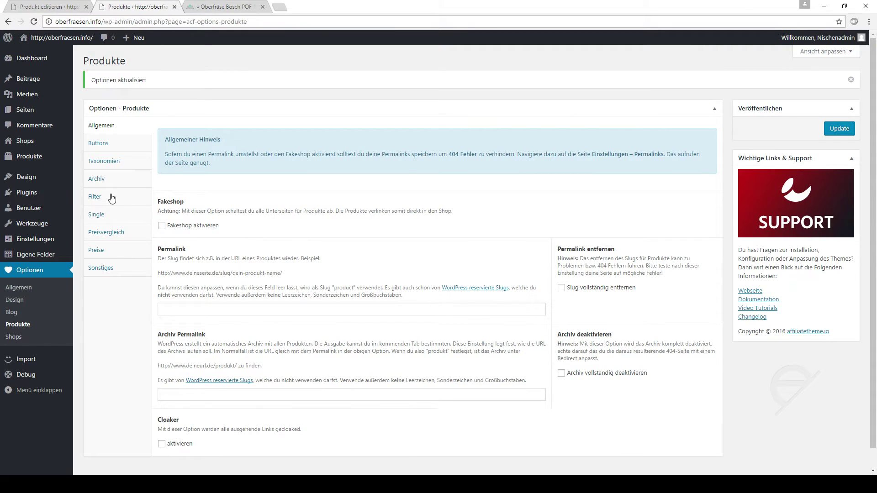
pyautogui.click(97, 214)
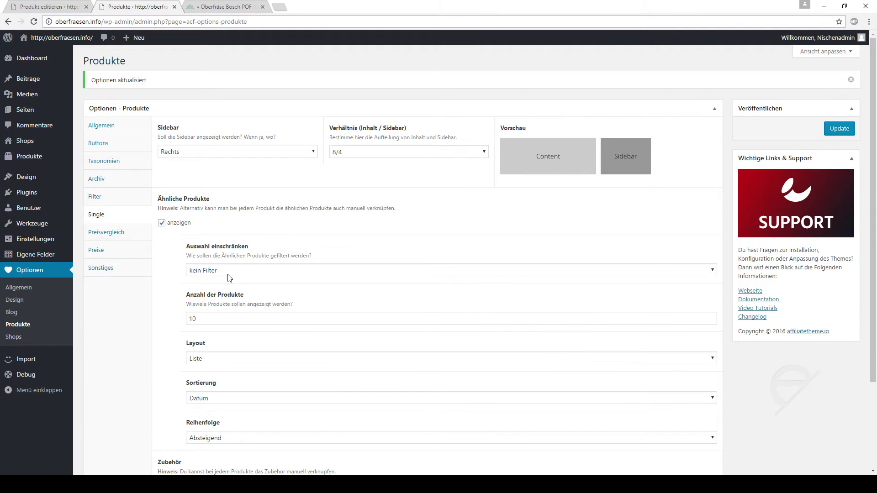
pyautogui.scroll(-2, 229, 278)
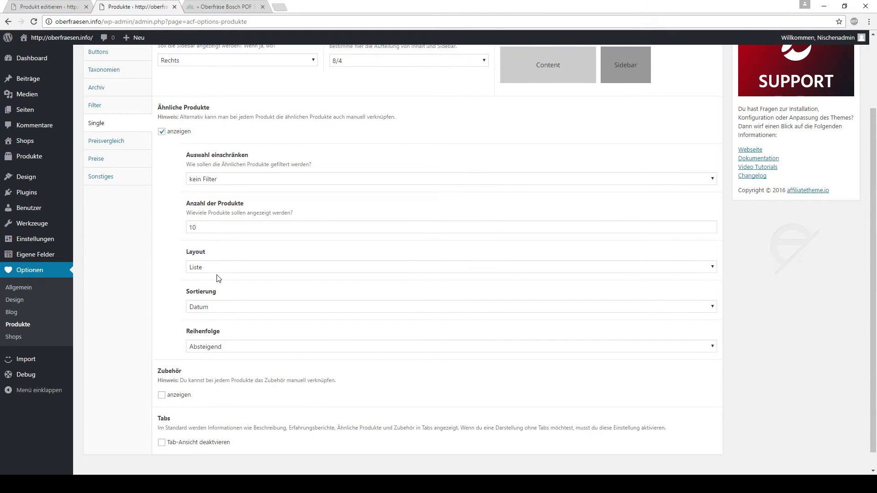
pyautogui.click(218, 279)
pyautogui.click(214, 289)
pyautogui.scroll(2, 215, 292)
pyautogui.click(828, 129)
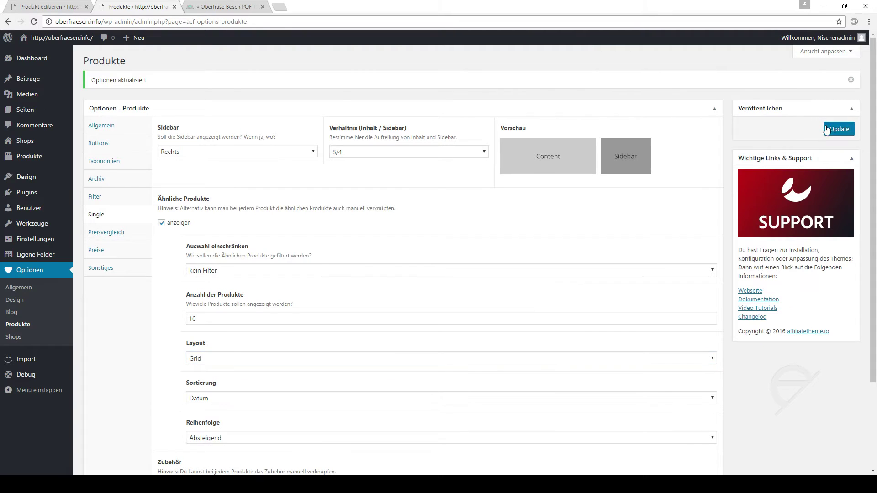
# Step: Reload the product's shop page and examine the grid display of its similar products
pyautogui.hotkey('ctrl', 'Tab')
pyautogui.press('F5')
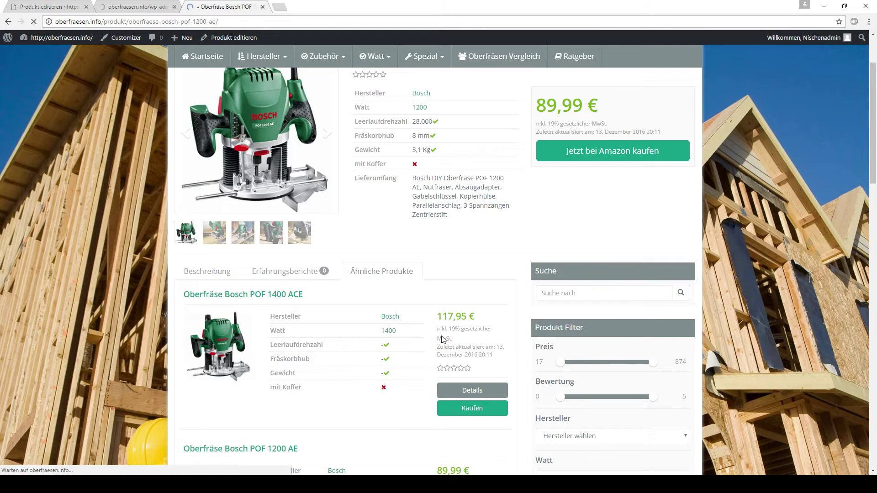
pyautogui.scroll(-3, 376, 270)
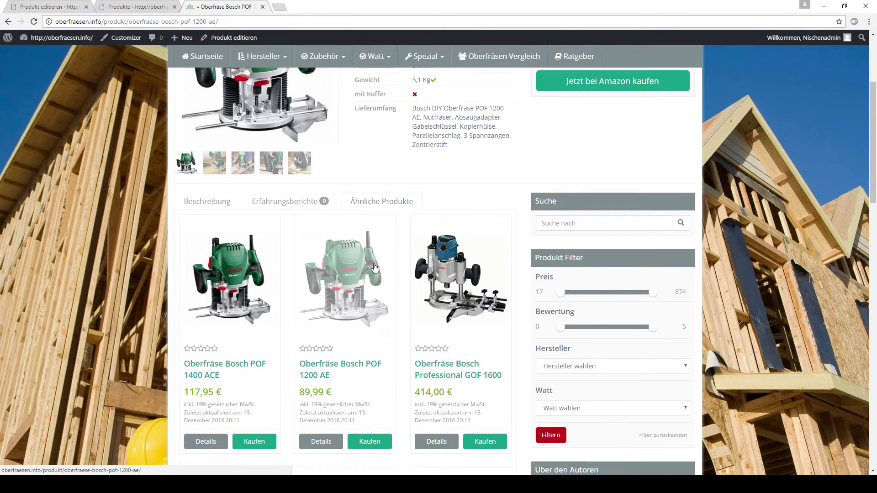
# Step: Set the similar products layout to Grid mit Hover-Effekt, save the options, and reload the product's shop page
pyautogui.hotkey('ctrl', 'shift', 'Tab')
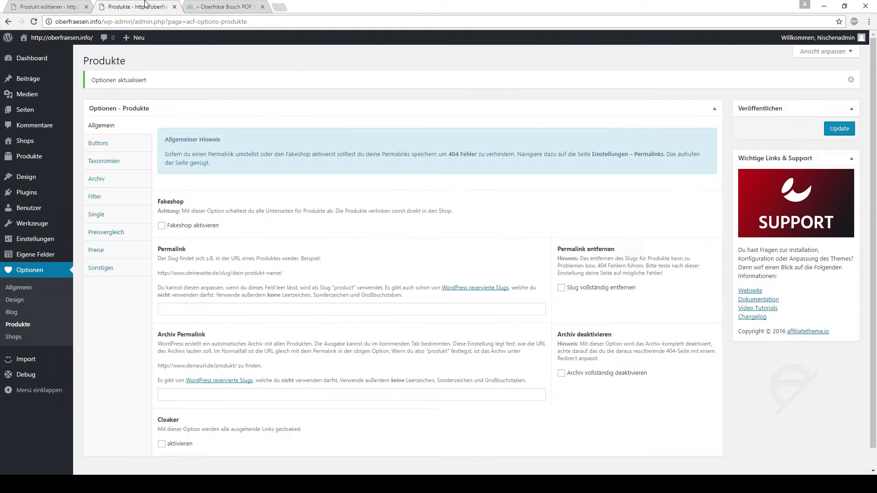
pyautogui.click(119, 215)
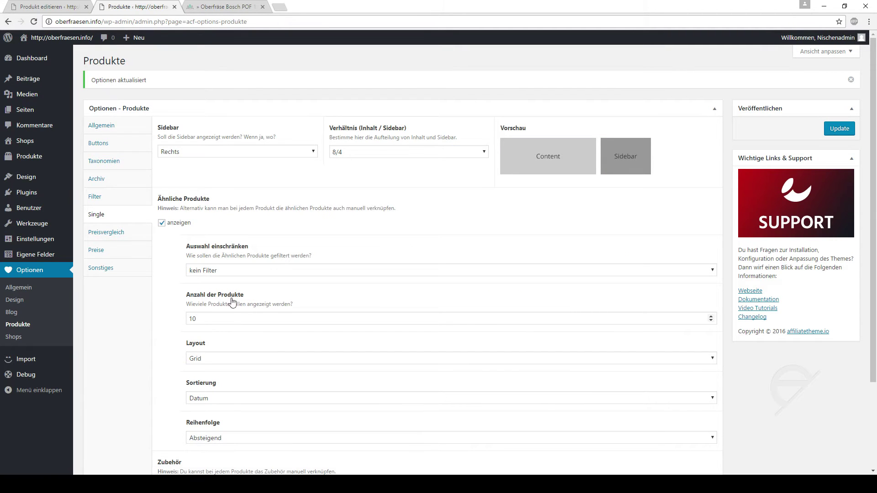
pyautogui.click(221, 359)
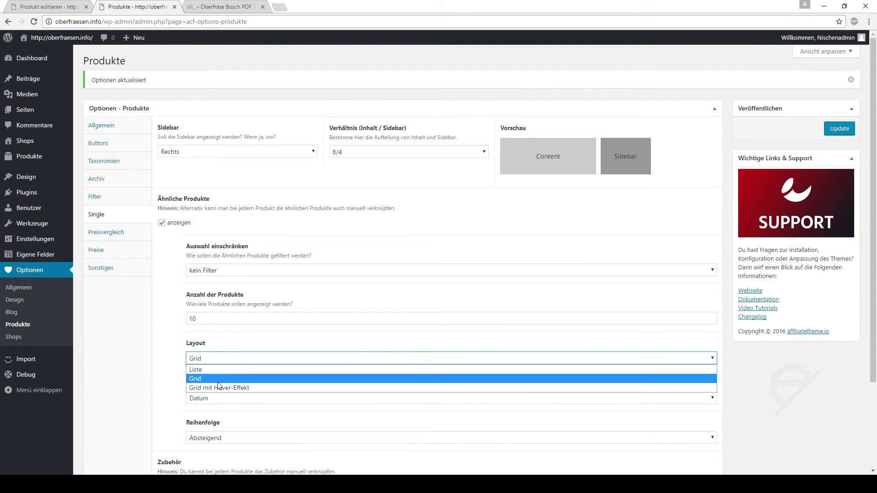
pyautogui.click(268, 389)
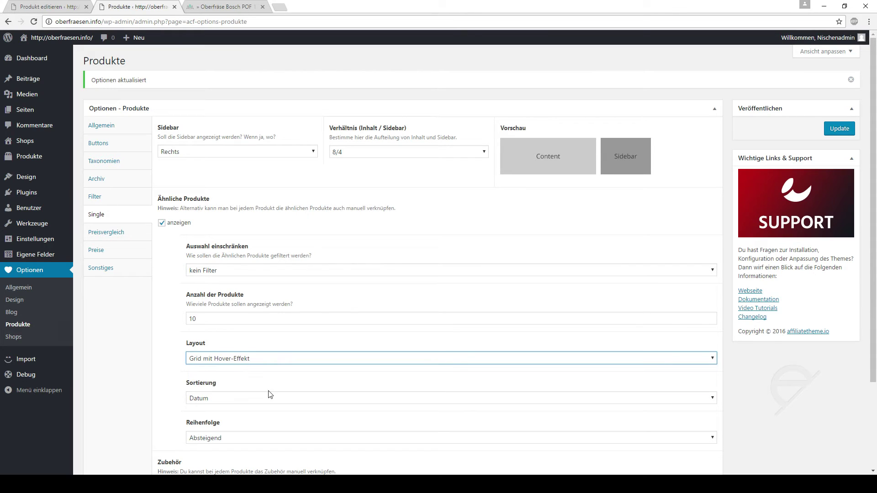
pyautogui.click(827, 128)
pyautogui.click(224, 6)
pyautogui.press('F5')
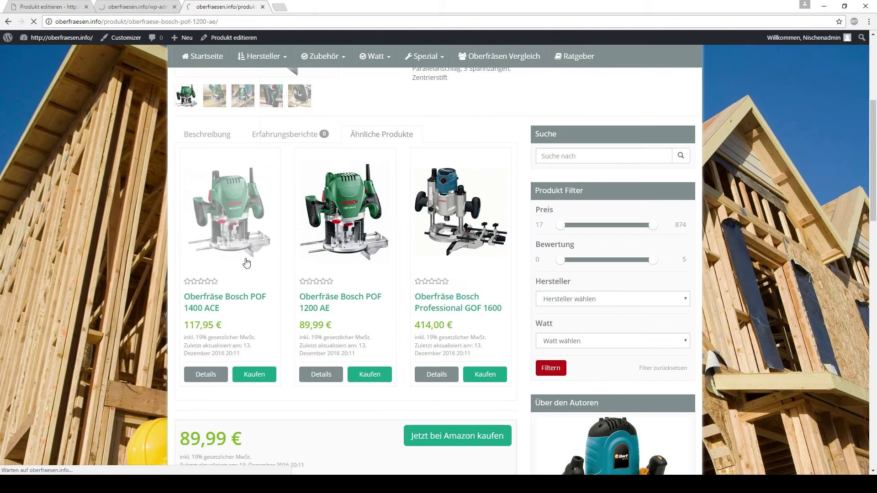
# Step: Hide the buttons in the overlay of the Grid-Hover view in the Sonstiges product options and save
pyautogui.click(359, 134)
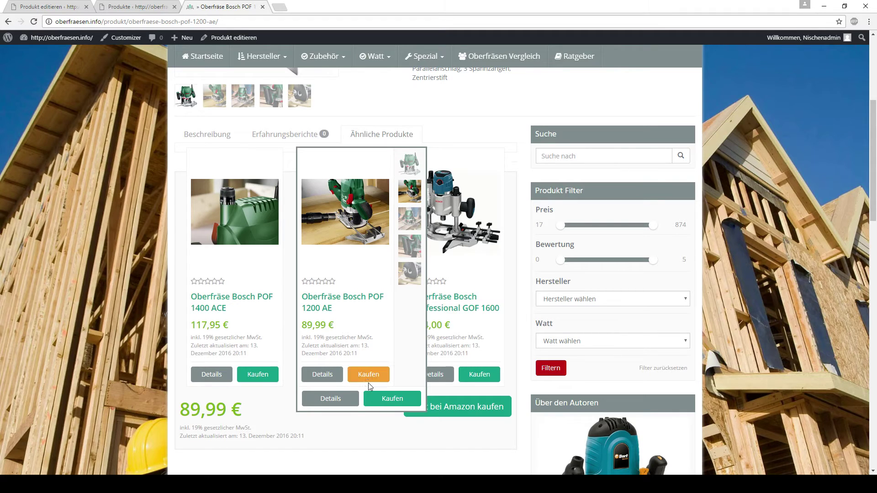
pyautogui.click(130, 8)
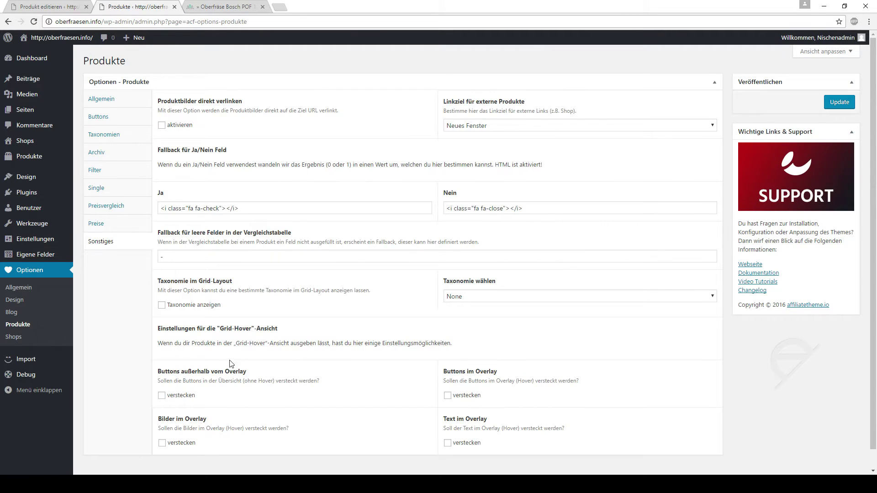
pyautogui.scroll(-1, 209, 357)
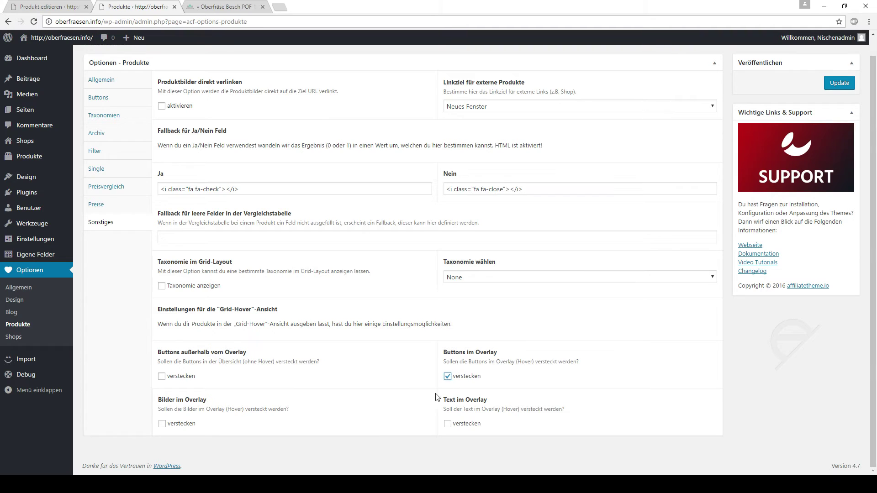
pyautogui.click(840, 83)
# Step: Reload the product's shop page and examine the hover overlay of its similar products
pyautogui.click(210, 6)
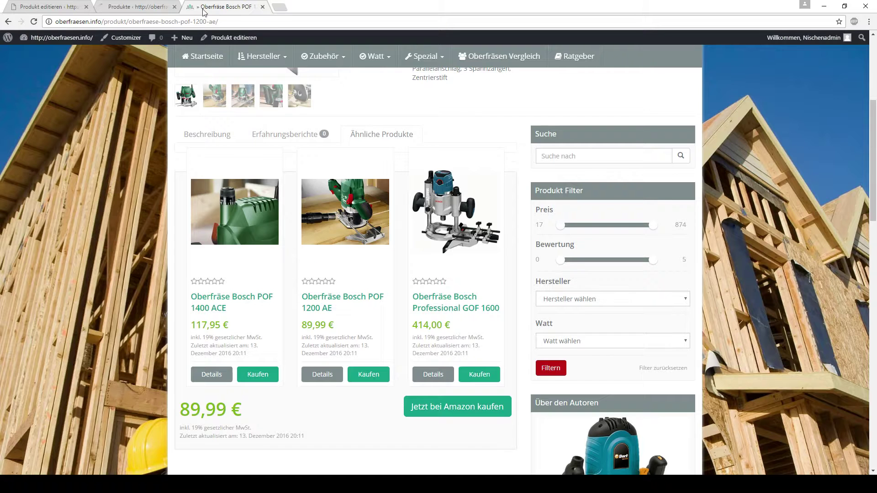
pyautogui.press('F5')
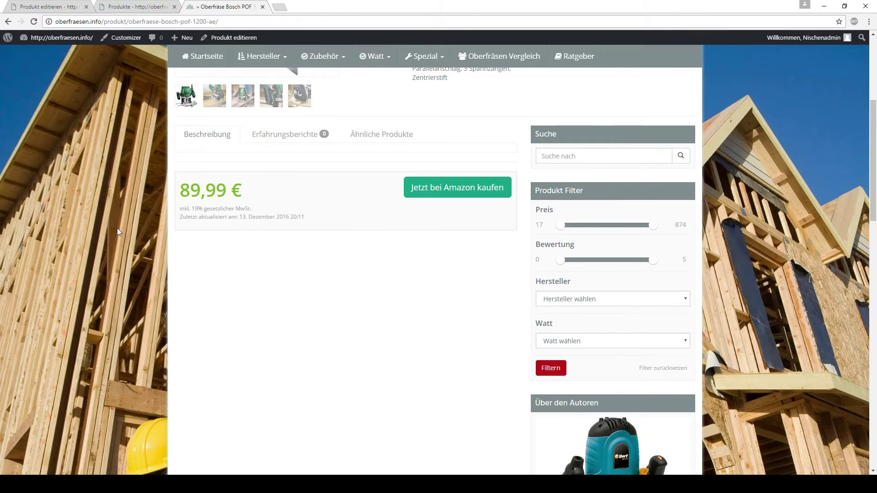
pyautogui.click(381, 134)
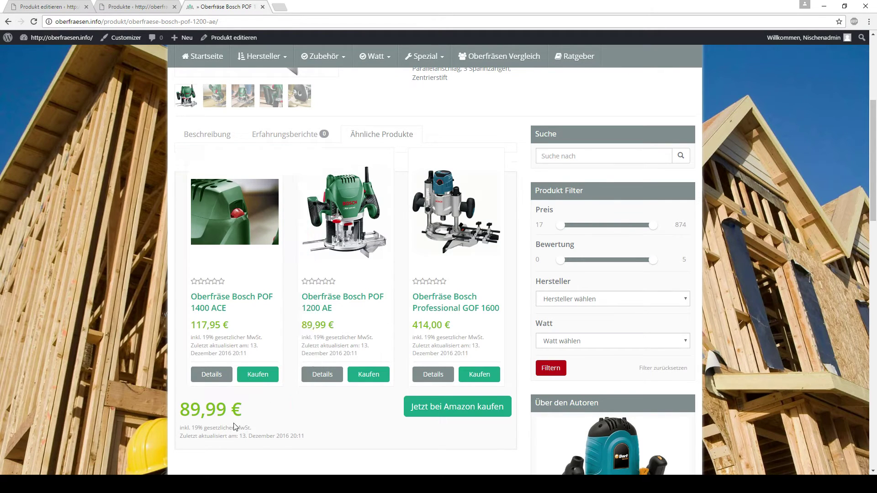
# Step: Review the Sortierung and Reihenfolge choices for similar products in the Single product options
pyautogui.click(169, 4)
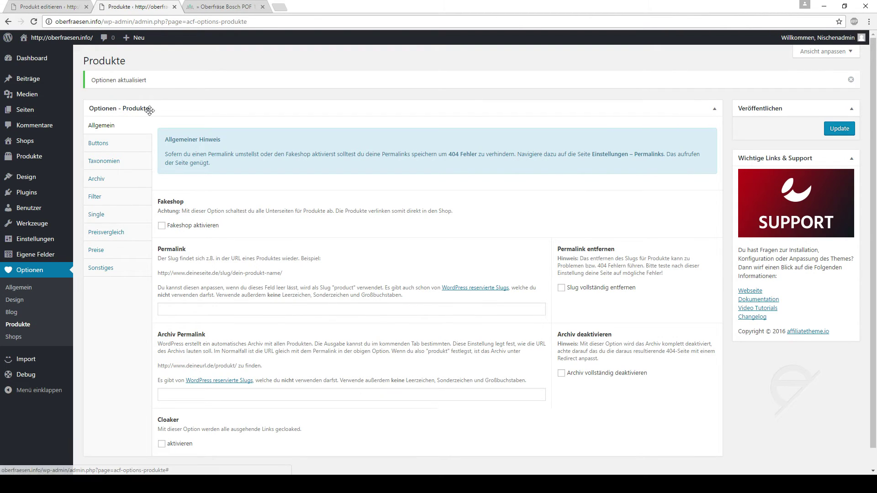
pyautogui.click(124, 221)
pyautogui.scroll(-3, 271, 274)
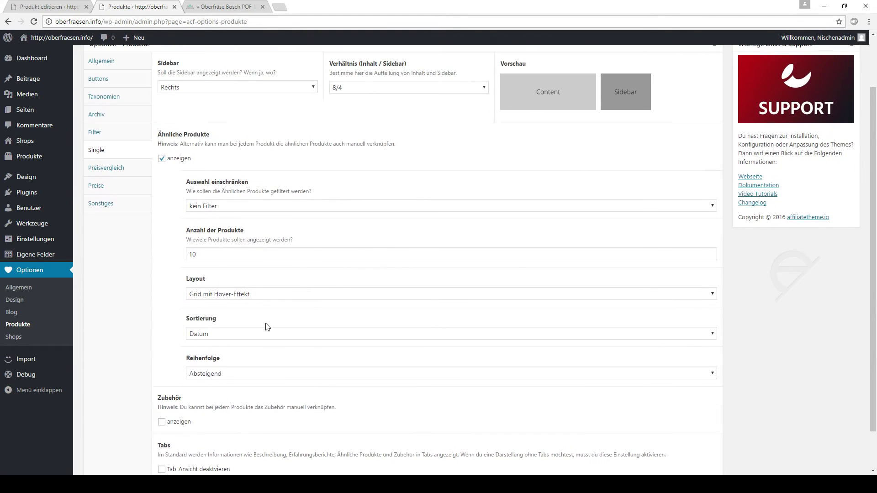
pyautogui.click(227, 338)
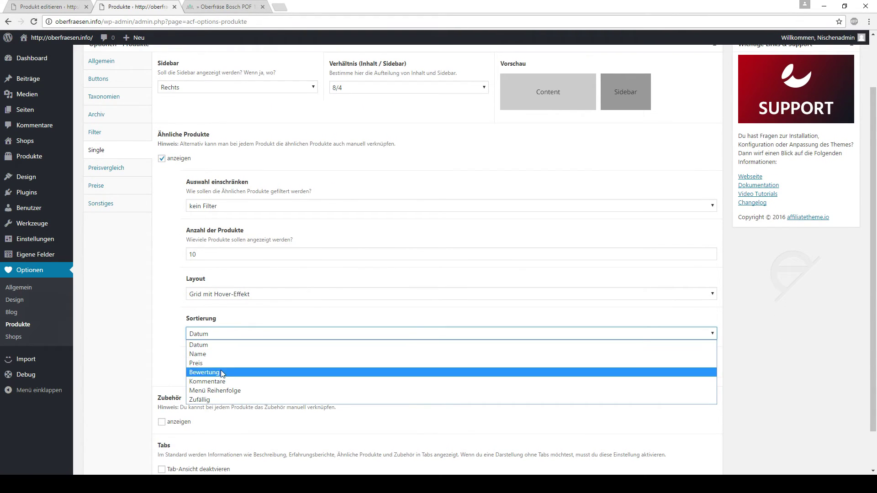
pyautogui.click(216, 336)
pyautogui.click(237, 374)
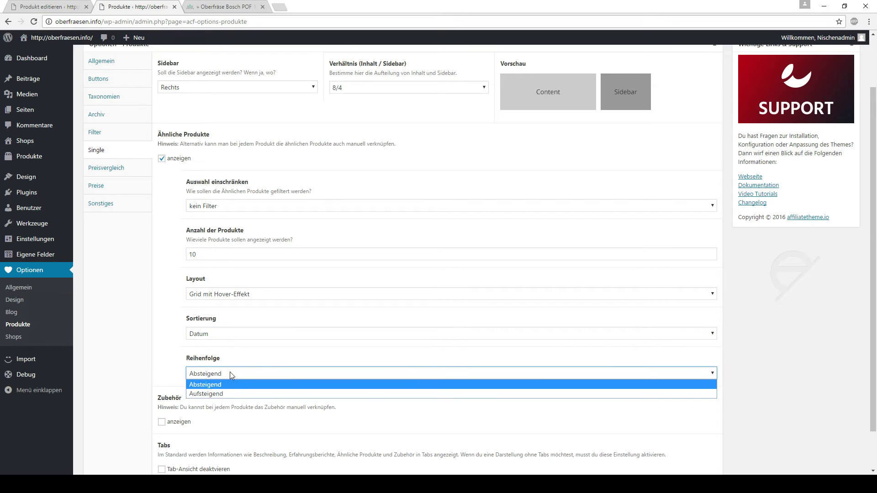
pyautogui.click(233, 385)
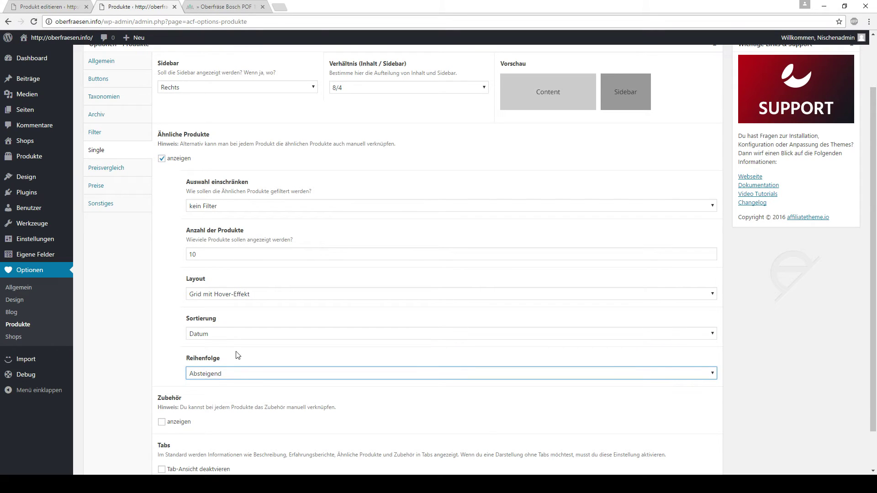
pyautogui.scroll(-1, 246, 277)
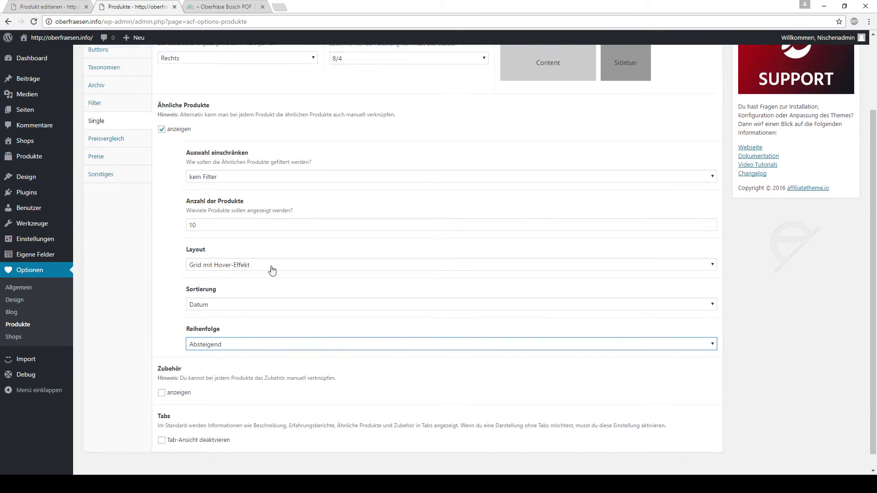
# Step: Set the content-to-sidebar ratio of the single product page to 9/3, with the sidebar kept at Rechts
pyautogui.scroll(3, 270, 270)
pyautogui.click(352, 152)
pyautogui.click(360, 172)
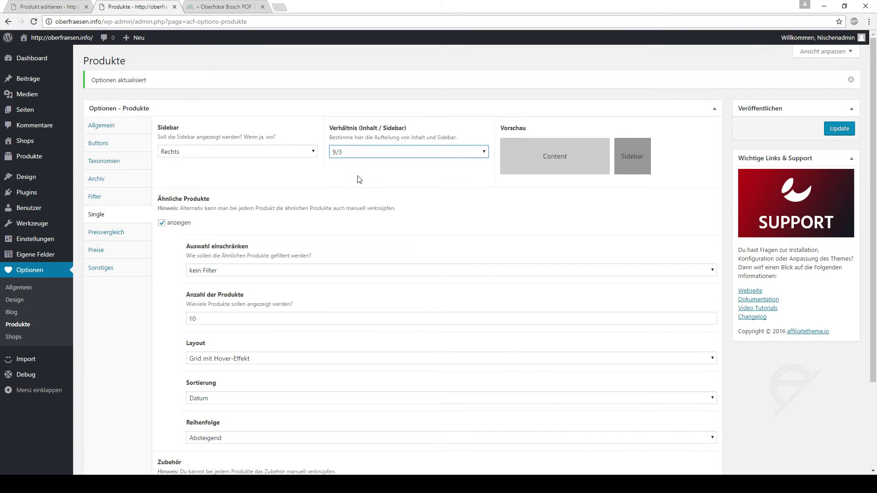
pyautogui.click(237, 6)
pyautogui.click(126, 7)
pyautogui.click(225, 153)
pyautogui.click(240, 153)
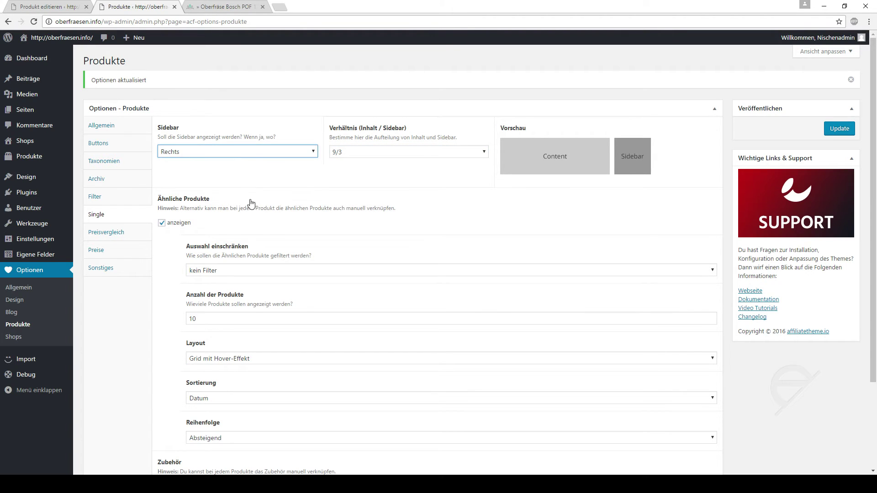
# Step: Enable the display of Zubehör on single product pages and set its layout to Grid mit Hover-Effekt
pyautogui.scroll(-3, 288, 280)
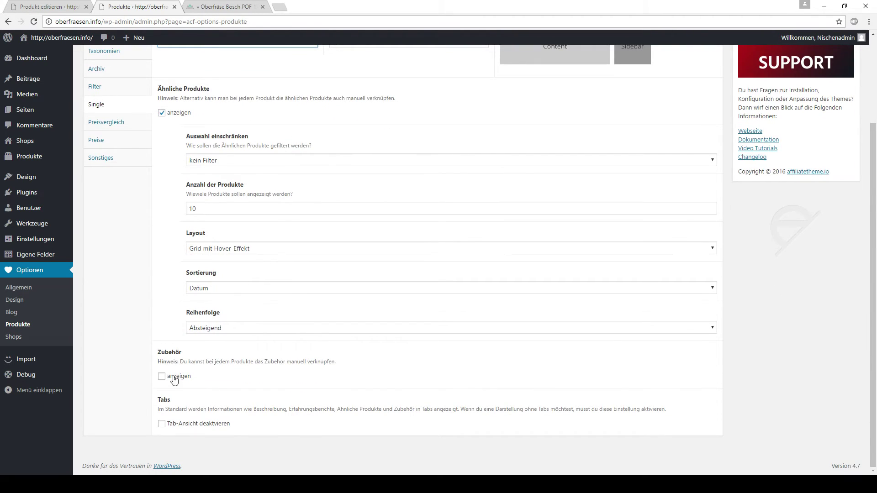
pyautogui.click(162, 377)
pyautogui.scroll(-1, 248, 347)
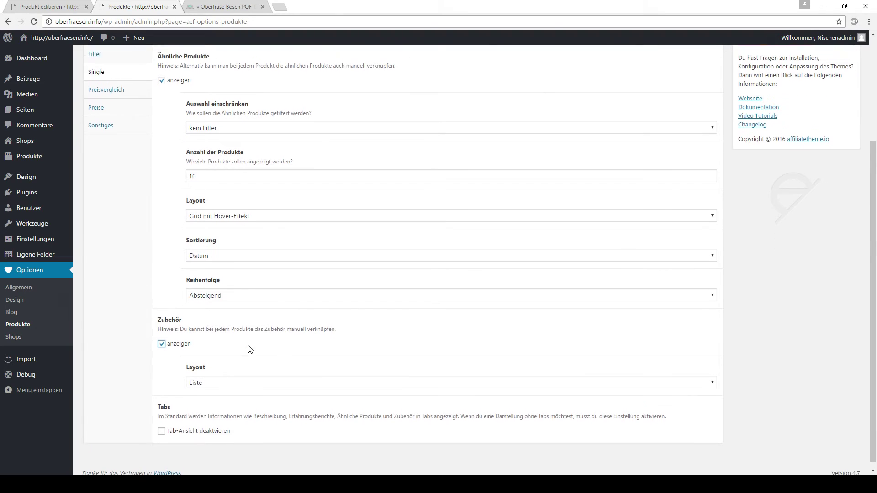
pyautogui.click(219, 375)
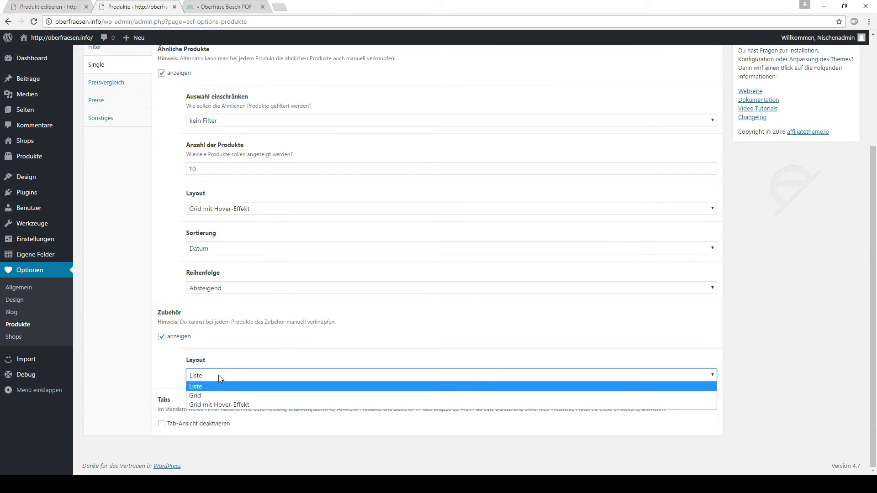
pyautogui.click(215, 405)
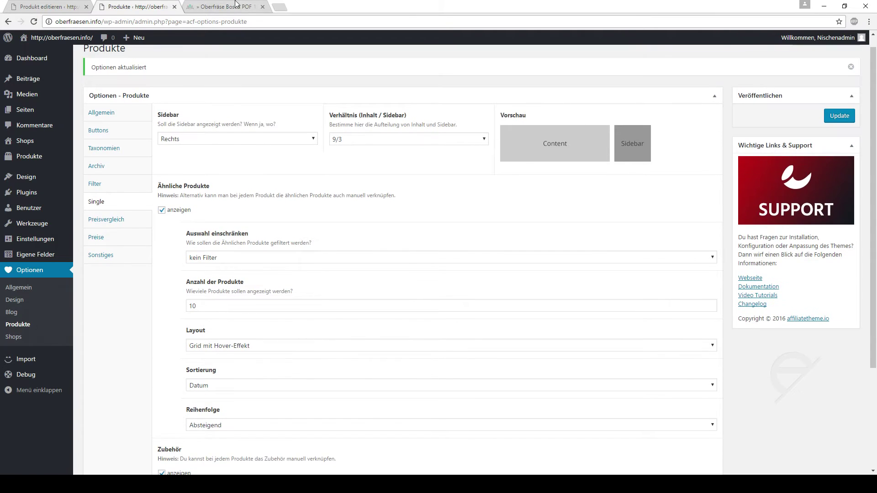
# Step: Examine the shop page of Oberfräse Bosch POF 1200 AE, from its product details to the similar products
pyautogui.click(237, 4)
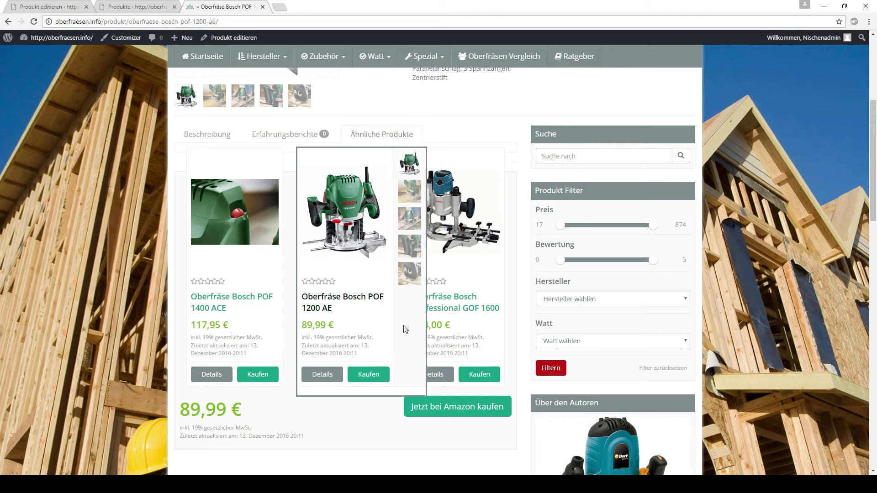
pyautogui.scroll(7, 387, 172)
pyautogui.scroll(-5, 424, 201)
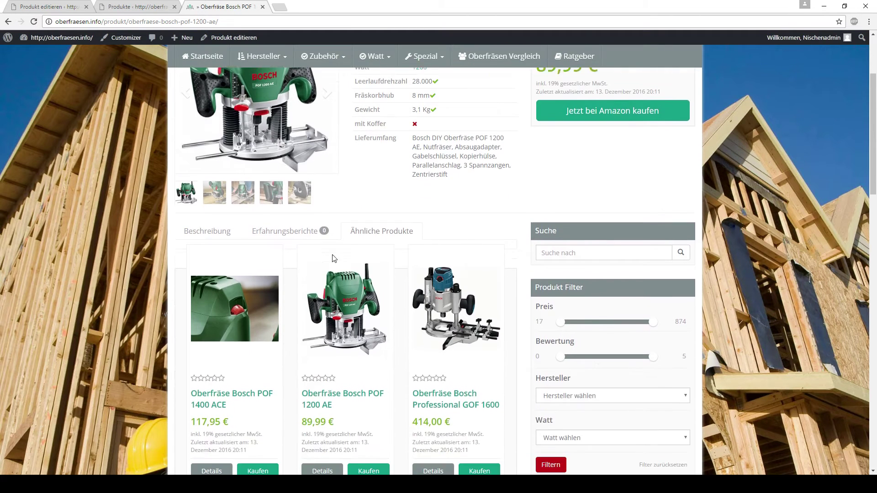
pyautogui.scroll(5, 251, 278)
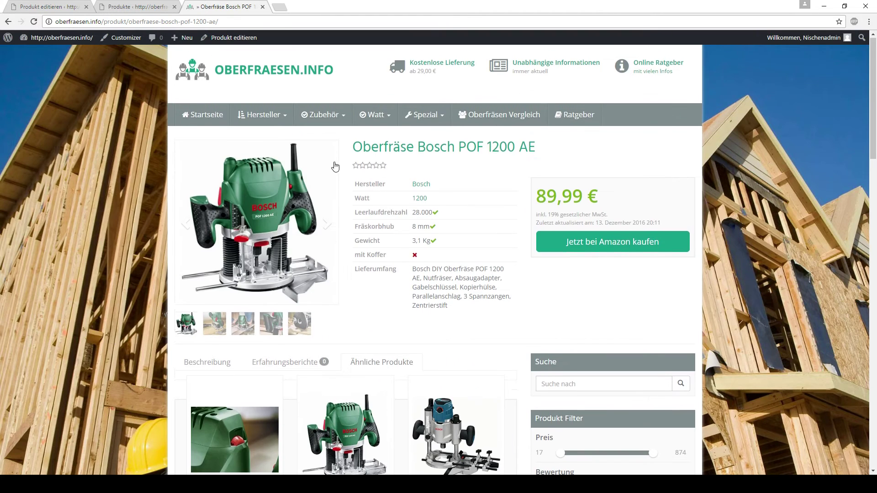
pyautogui.scroll(-4, 294, 398)
pyautogui.scroll(2, 389, 259)
pyautogui.scroll(1, 389, 259)
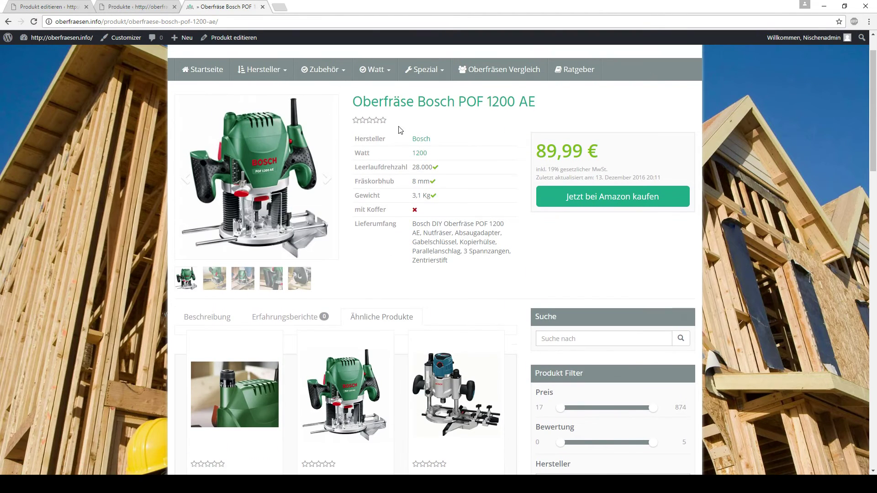
# Step: Save the product options and reload the shop page of Oberfräse Bosch POF 1200 AE
pyautogui.click(160, 6)
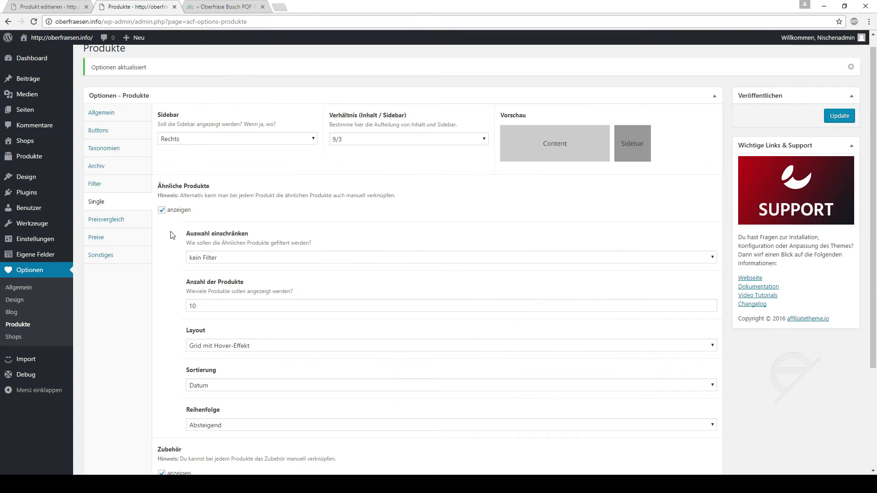
pyautogui.scroll(-3, 182, 254)
pyautogui.scroll(3, 672, 192)
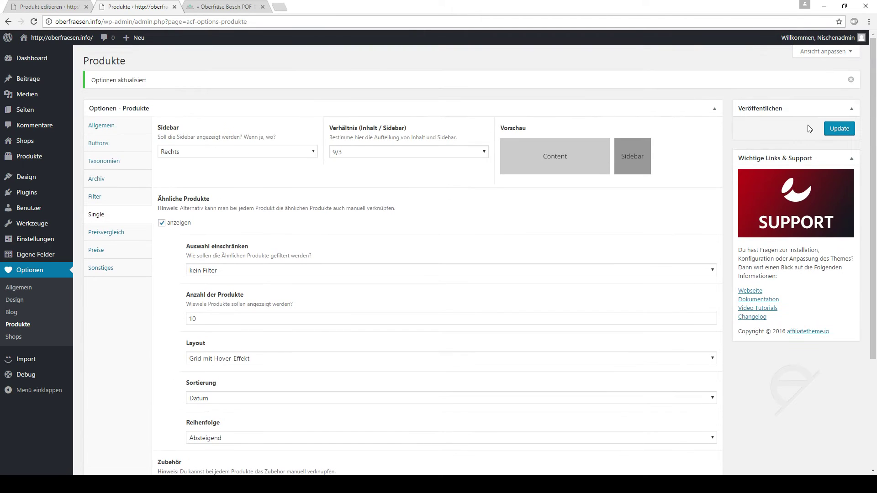
pyautogui.click(838, 127)
pyautogui.click(223, 6)
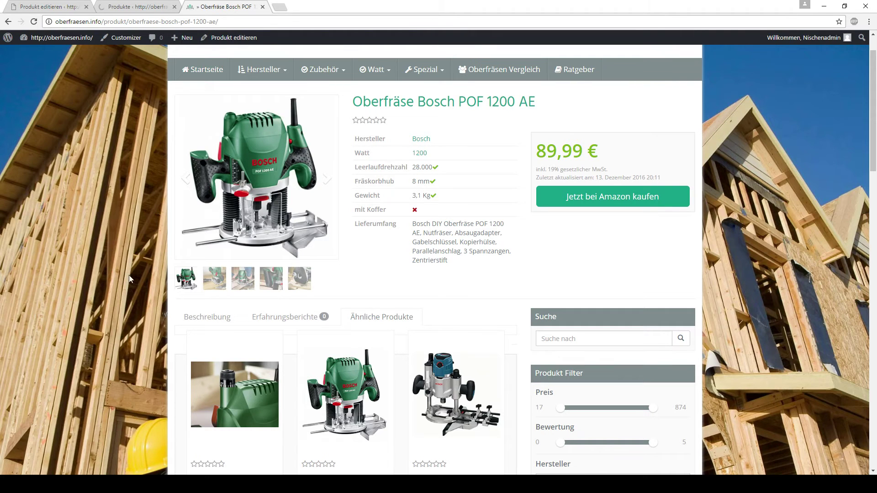
pyautogui.press('F5')
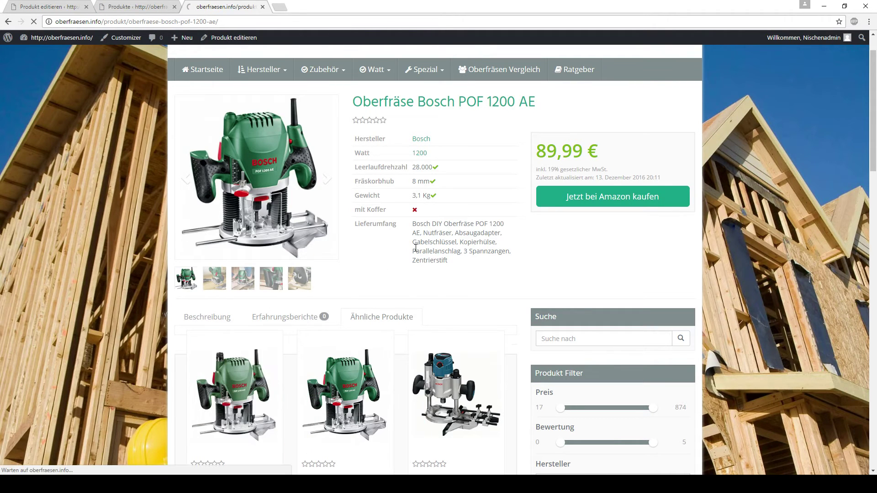
pyautogui.press('F5')
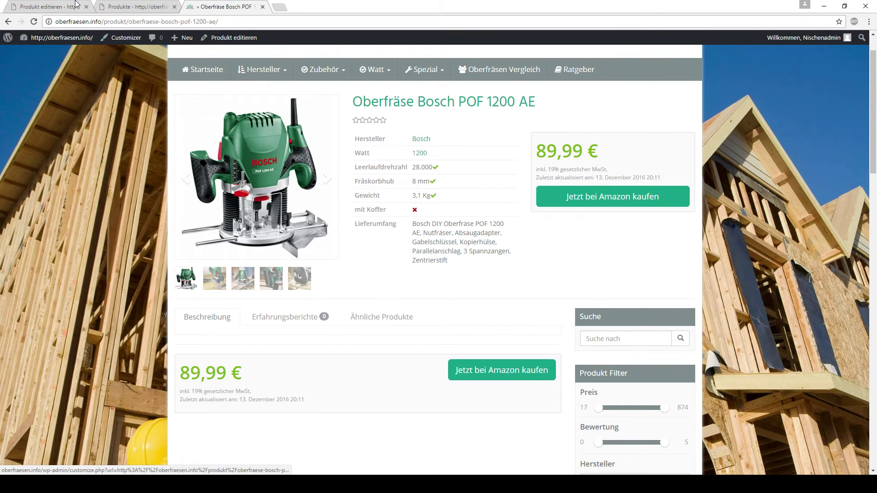
# Step: Open the Zubehör settings of Oberfräse Bosch POF 1200 AE in the product editor and review the taxonomy filter choices
pyautogui.click(46, 6)
pyautogui.scroll(-9, 262, 208)
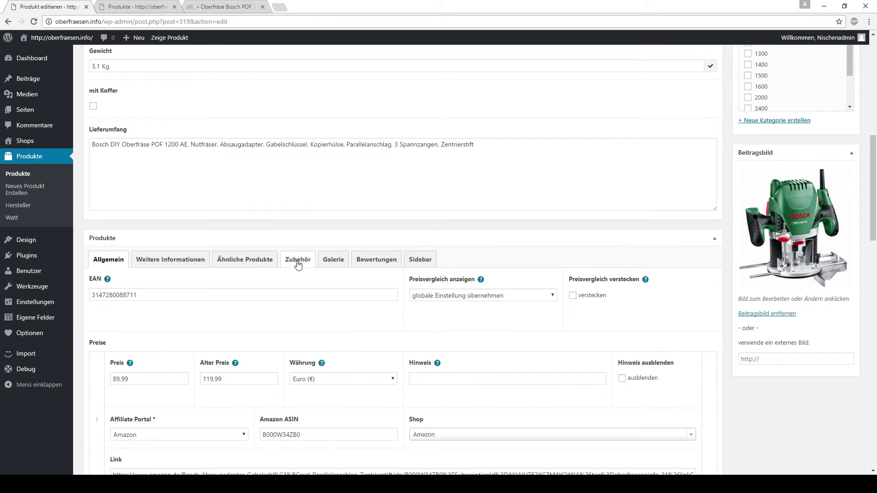
pyautogui.click(297, 259)
pyautogui.scroll(-2, 293, 323)
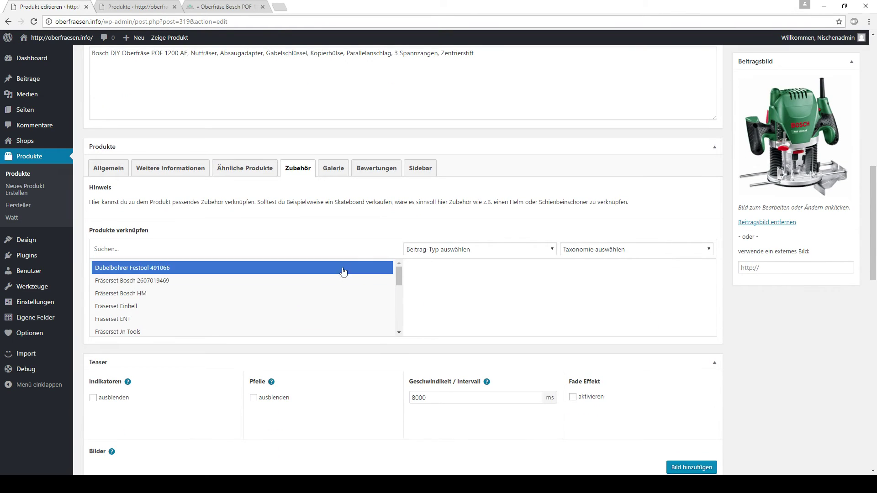
pyautogui.click(598, 254)
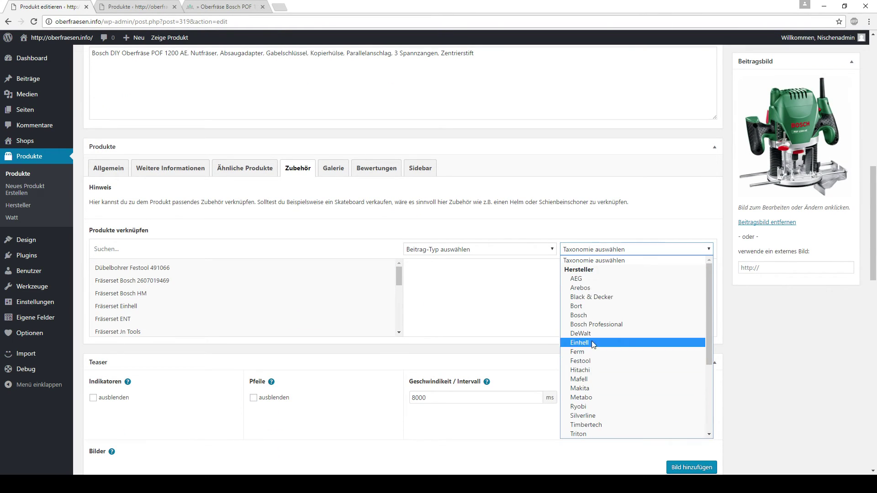
pyautogui.scroll(-3, 589, 365)
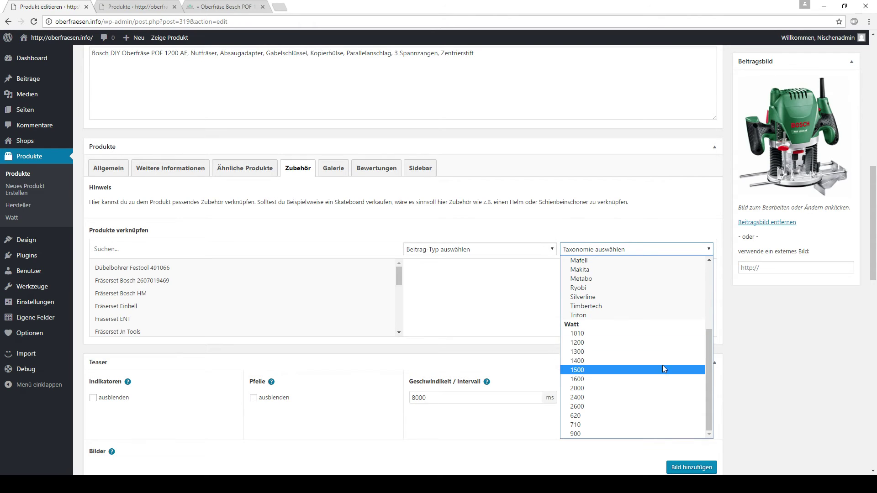
pyautogui.click(718, 352)
pyautogui.click(175, 271)
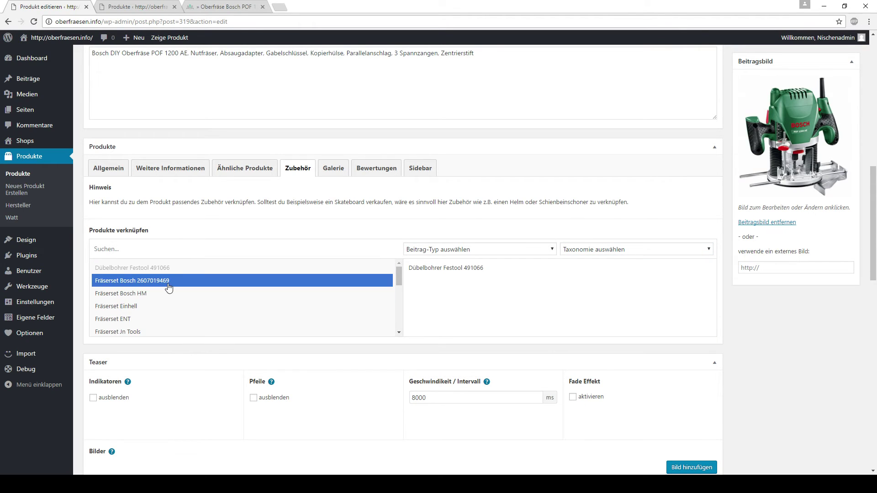
pyautogui.click(166, 282)
pyautogui.click(157, 294)
pyautogui.click(153, 306)
pyautogui.click(147, 319)
pyautogui.click(142, 330)
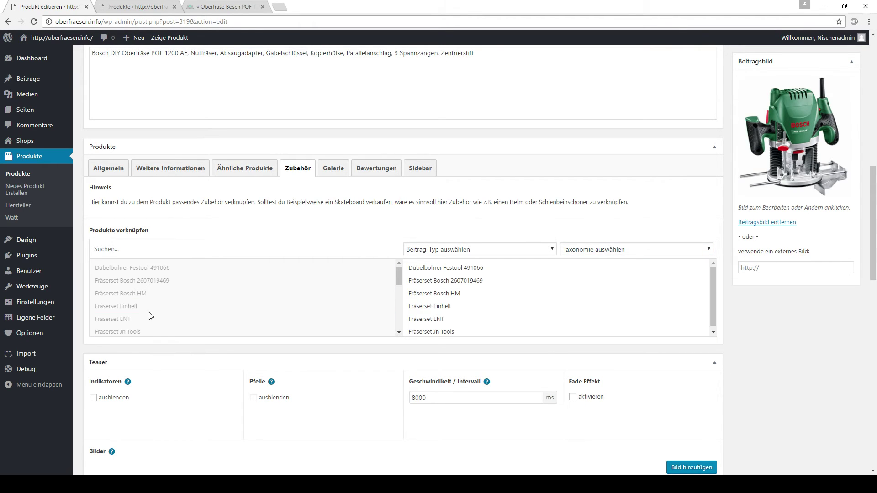
# Step: Link Fräszirkel MC8002, Führungsschiene Bosch, Führungsschiene Set and Kopierfräshilfe Pantograph as further accessories
pyautogui.scroll(-1, 146, 311)
pyautogui.click(144, 298)
pyautogui.click(145, 316)
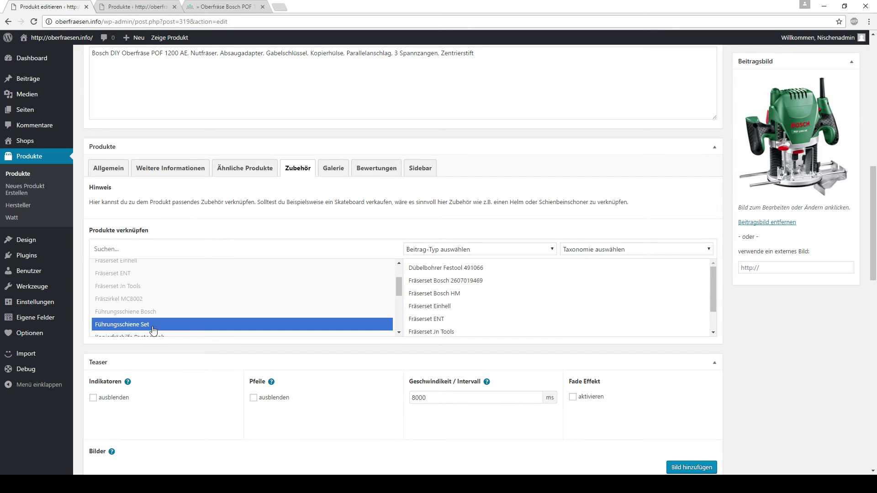
pyautogui.click(152, 327)
pyautogui.scroll(-1, 182, 306)
pyautogui.click(160, 296)
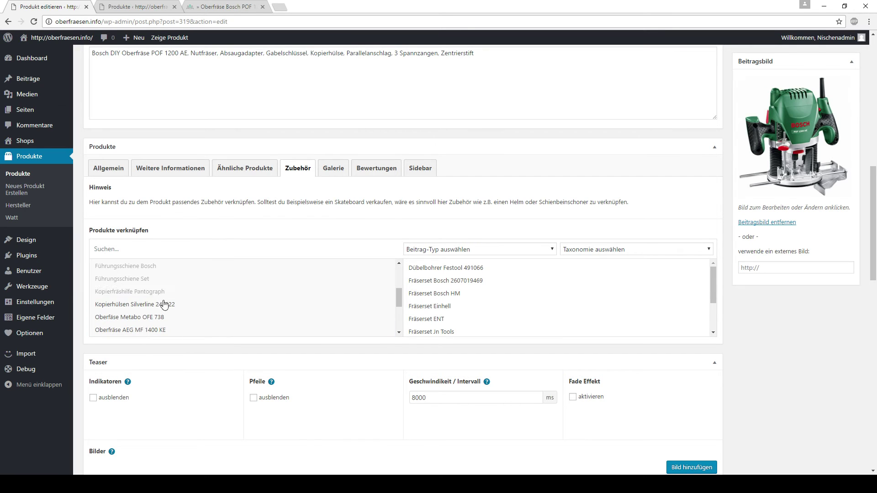
# Step: Link the Kopierhülsen Silverline product as a further accessory and update Oberfräse Bosch POF 1200 AE
pyautogui.click(168, 304)
pyautogui.scroll(2, 279, 302)
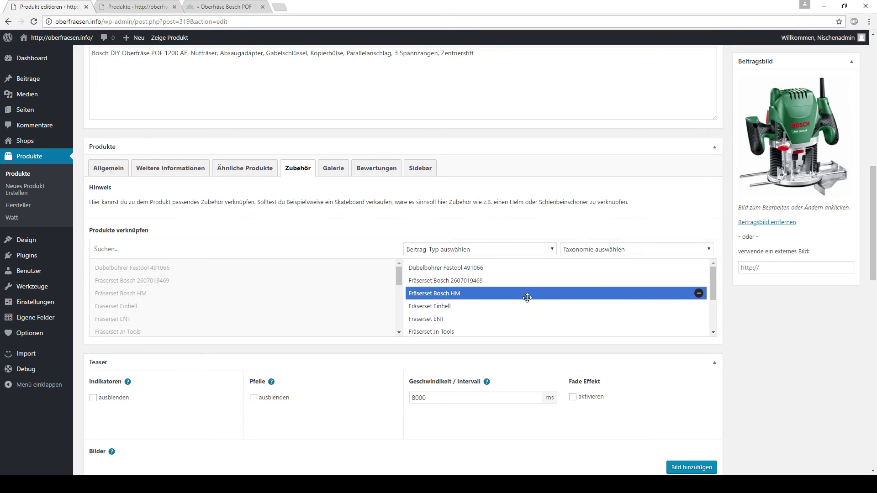
pyautogui.scroll(12, 526, 297)
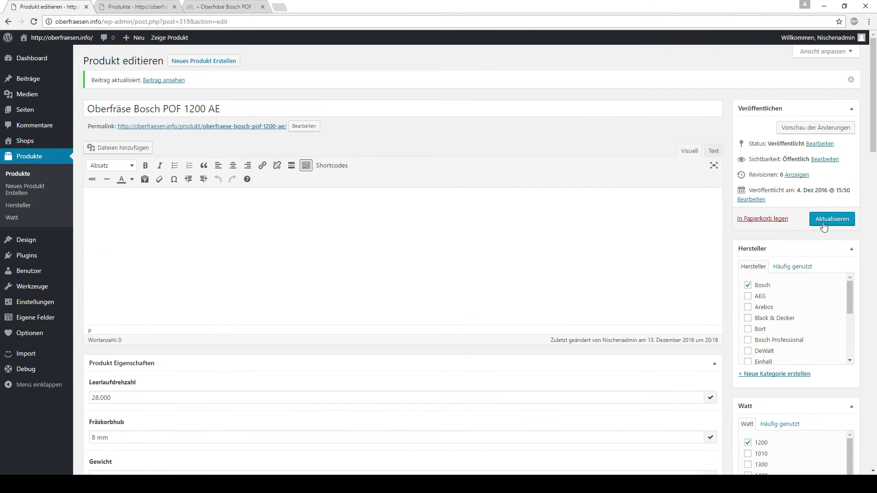
pyautogui.click(824, 219)
# Step: Reload the shop page of Oberfräse Bosch POF 1200 AE and review the accessories listed under Zubehör
pyautogui.click(224, 6)
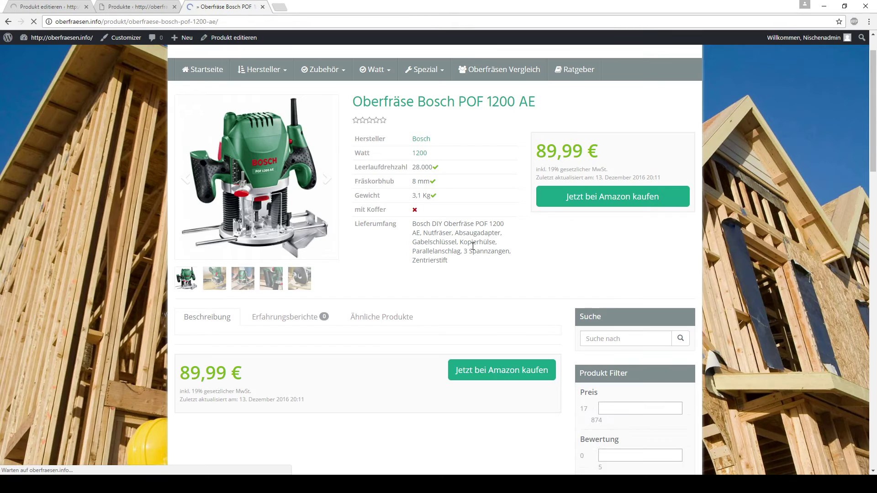
pyautogui.click(14, 7)
pyautogui.click(219, 5)
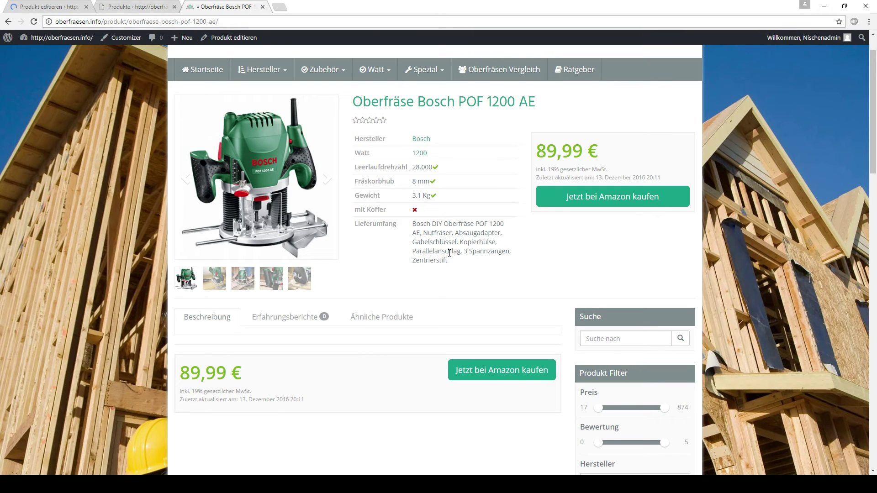
pyautogui.press('F5')
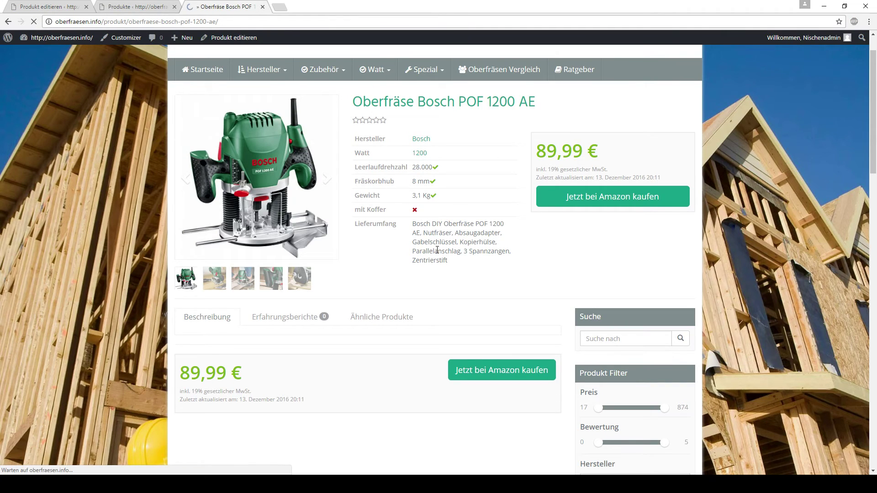
pyautogui.click(430, 322)
pyautogui.scroll(-4, 434, 297)
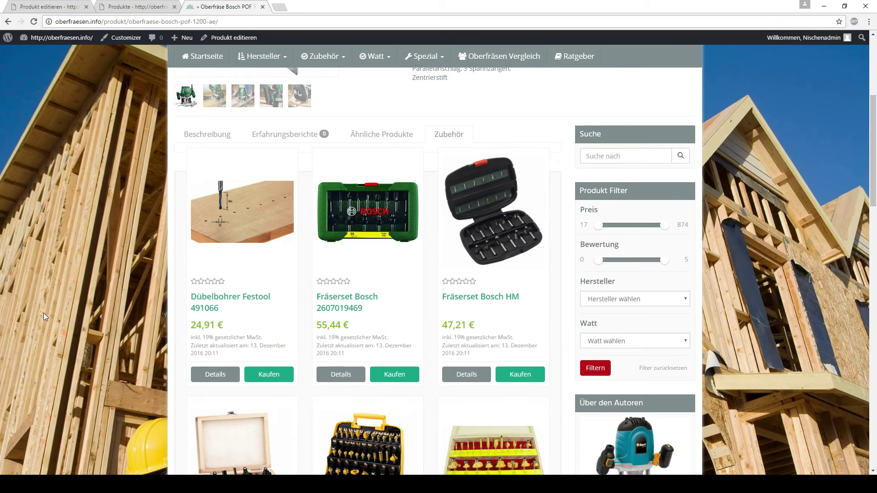
pyautogui.scroll(-3, 50, 288)
pyautogui.scroll(-7, 51, 250)
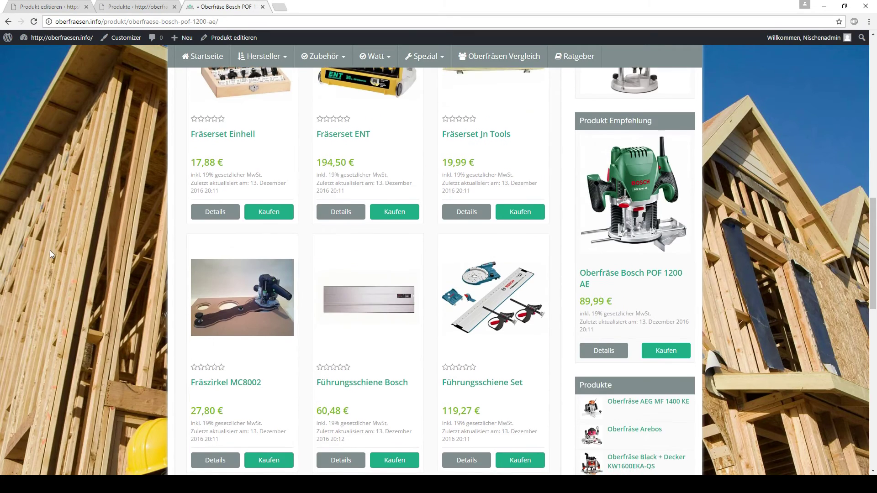
pyautogui.scroll(10, 51, 243)
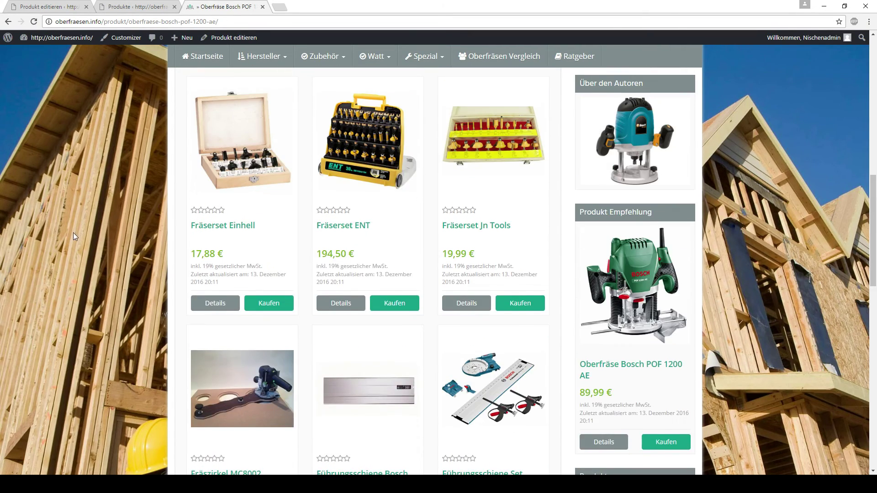
# Step: Examine how the product details, the tabbed area and the accessory cards are arranged on the shop page
pyautogui.scroll(5, 71, 228)
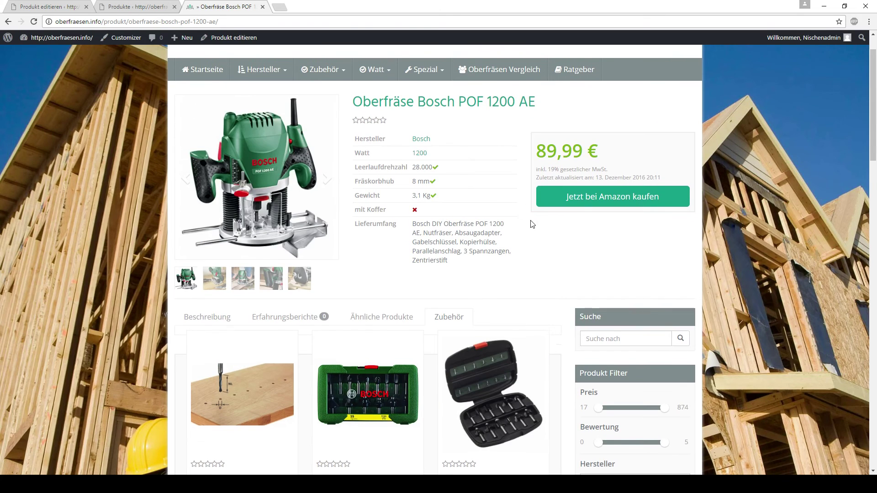
pyautogui.scroll(1, 530, 224)
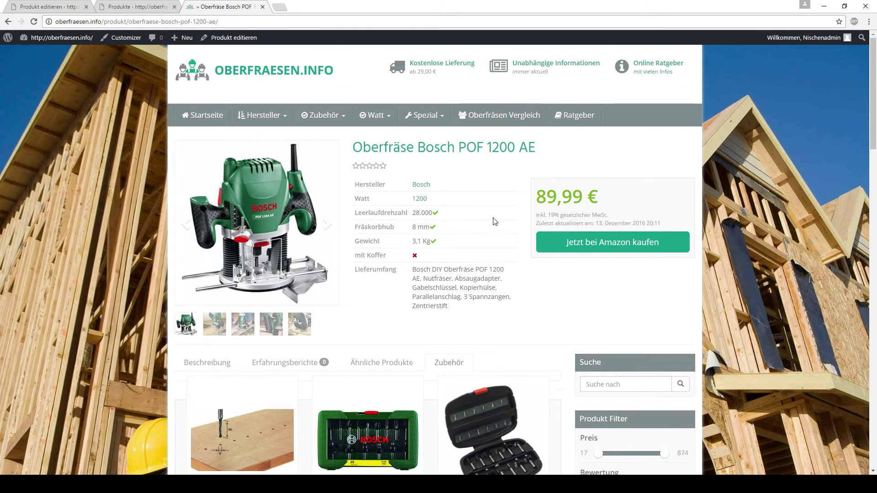
pyautogui.scroll(-2, 439, 197)
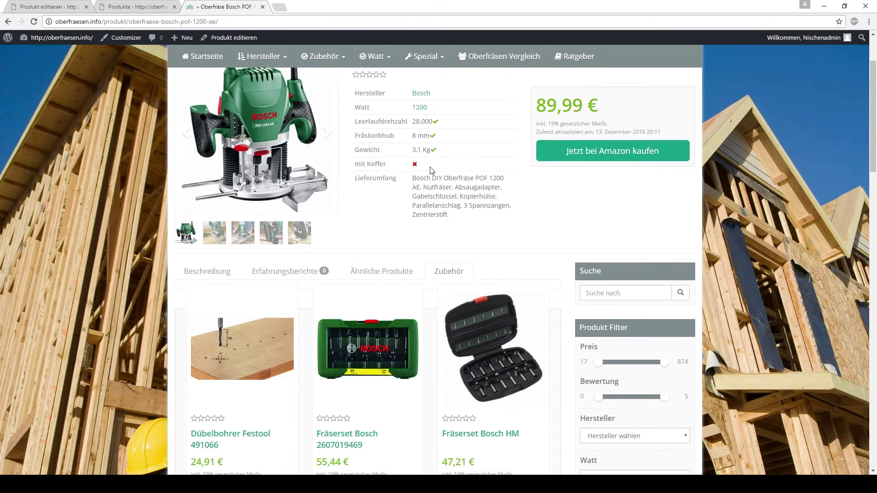
pyautogui.scroll(2, 333, 275)
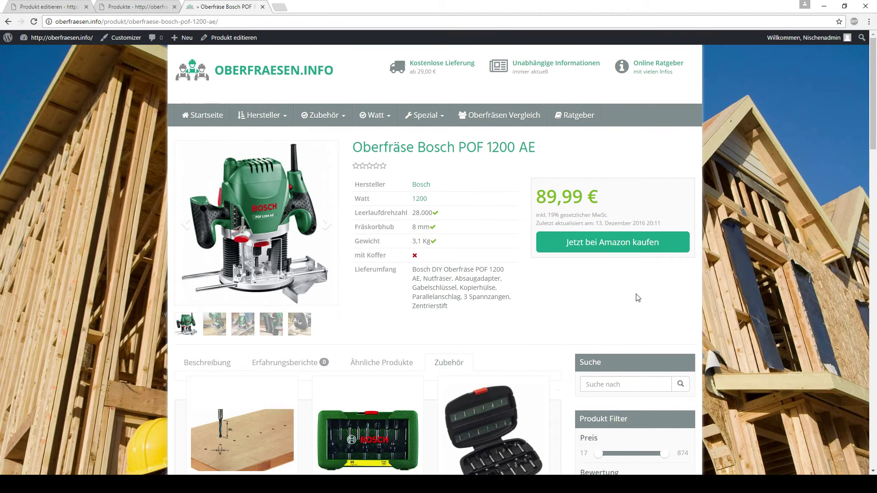
pyautogui.scroll(-3, 269, 326)
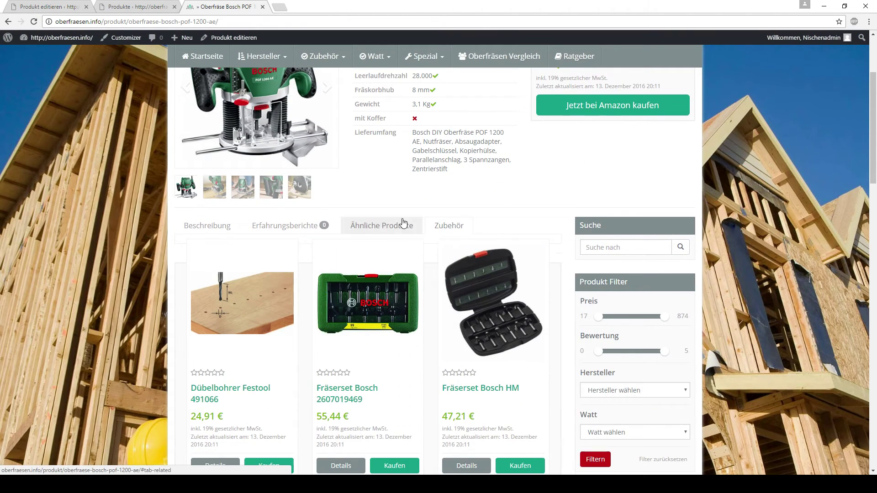
pyautogui.scroll(3, 405, 221)
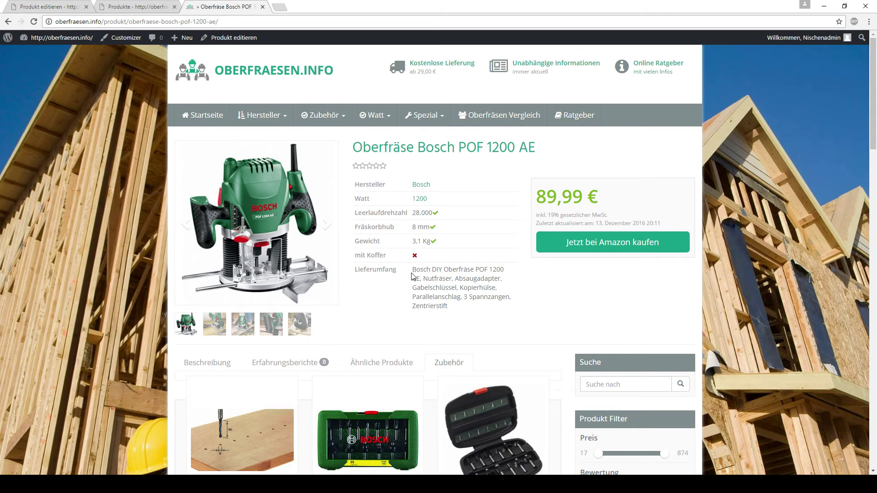
pyautogui.scroll(-3, 413, 269)
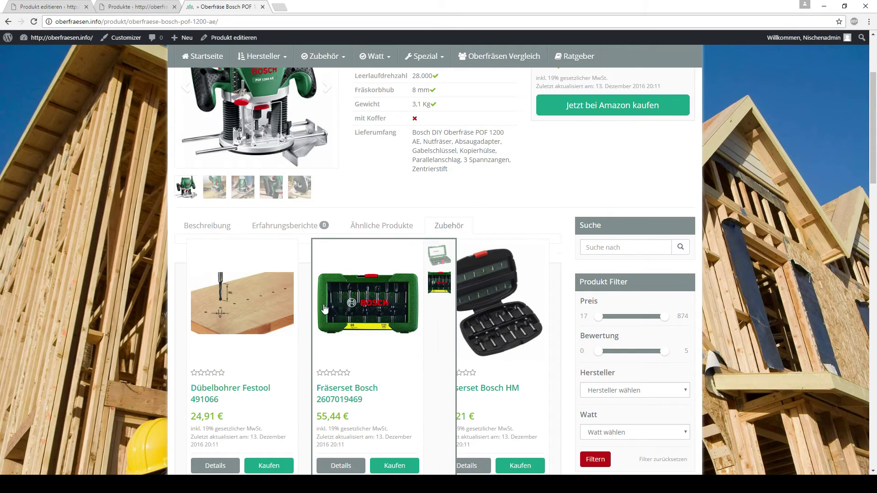
pyautogui.scroll(3, 430, 239)
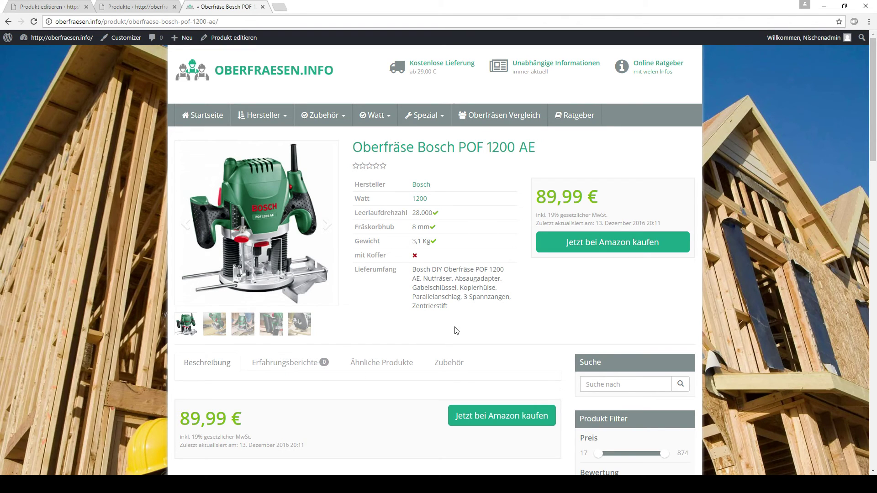
# Step: View the Zubehör, Ähnliche Produkte, Erfahrungsberichte and Beschreibung sections of the product page one after another
pyautogui.click(449, 366)
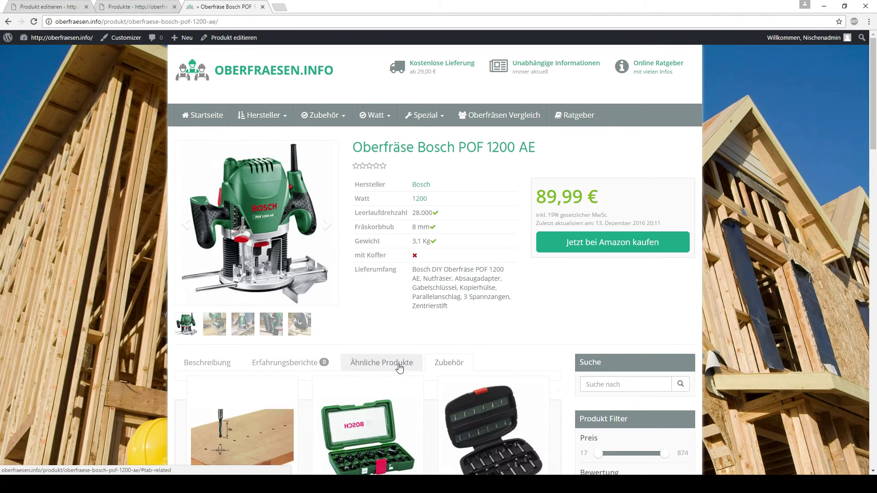
pyautogui.click(388, 363)
pyautogui.click(303, 363)
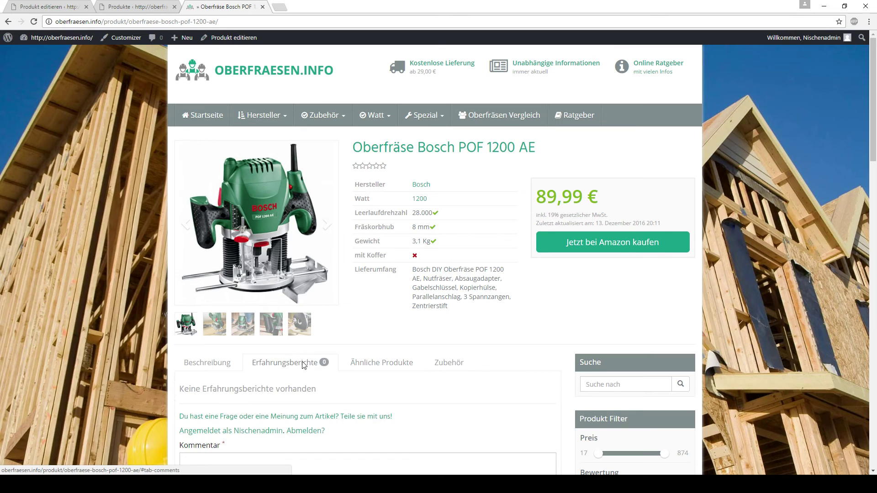
pyautogui.click(197, 364)
pyautogui.scroll(-4, 221, 333)
pyautogui.scroll(4, 288, 329)
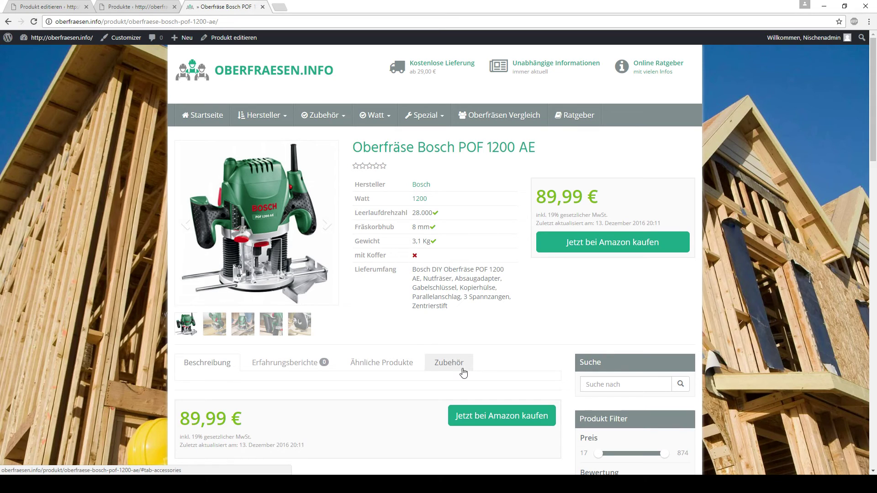
# Step: Deactivate the tab view for single product pages in the product options, save them and reload the shop page
pyautogui.hotkey('ctrl', 'shift', 'Tab')
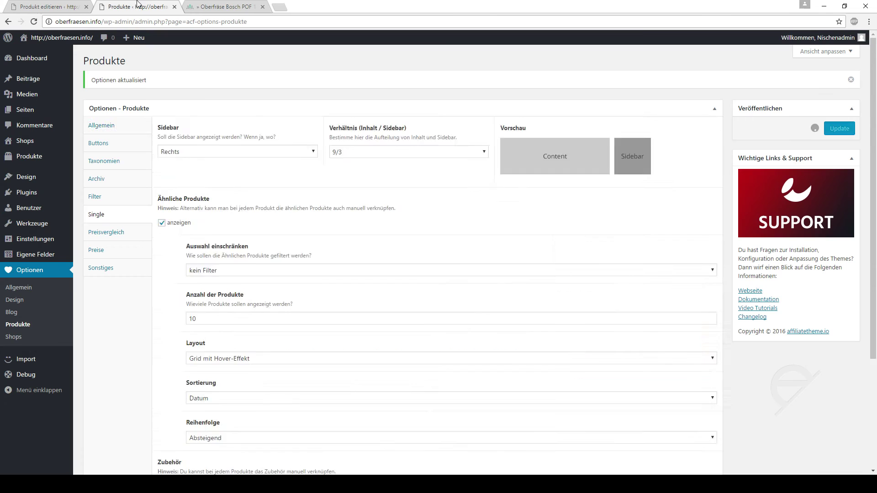
pyautogui.click(107, 214)
pyautogui.scroll(-3, 177, 221)
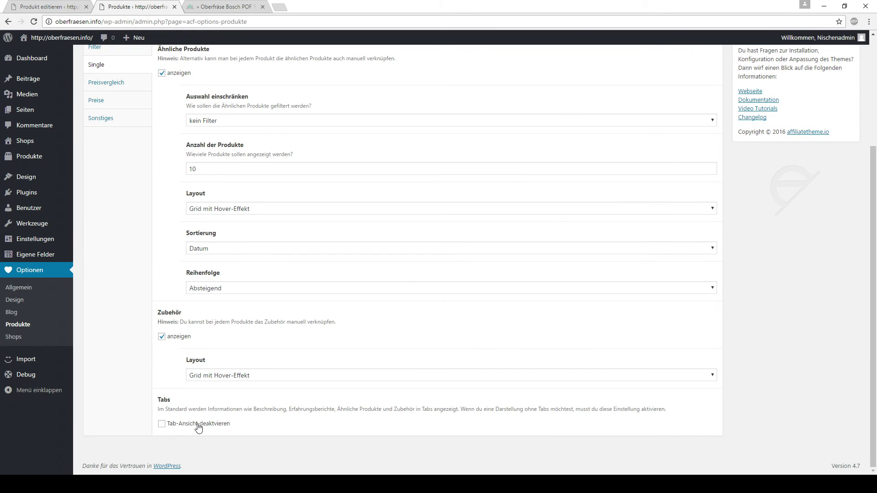
pyautogui.scroll(4, 584, 151)
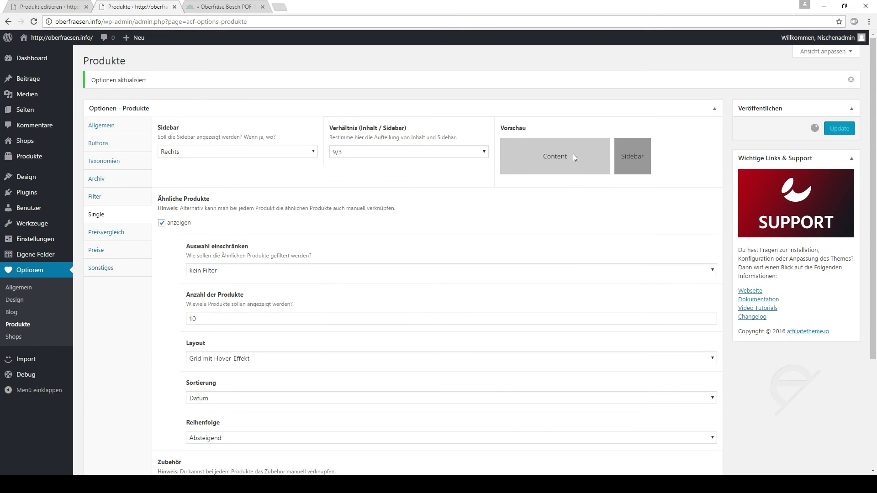
pyautogui.click(201, 7)
pyautogui.press('F5')
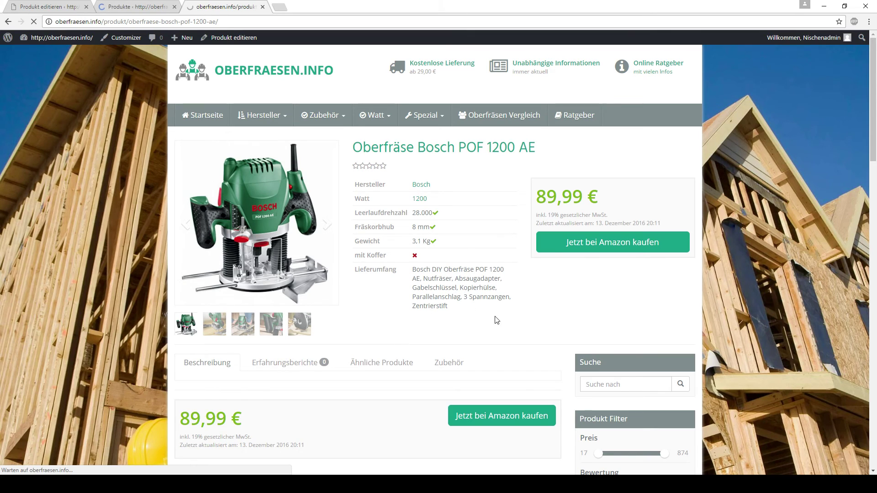
# Step: Examine the untabbed Beschreibung, Erfahrungsberichte, Ähnliche Produkte and Zubehör sections down the whole product page
pyautogui.scroll(-3, 355, 329)
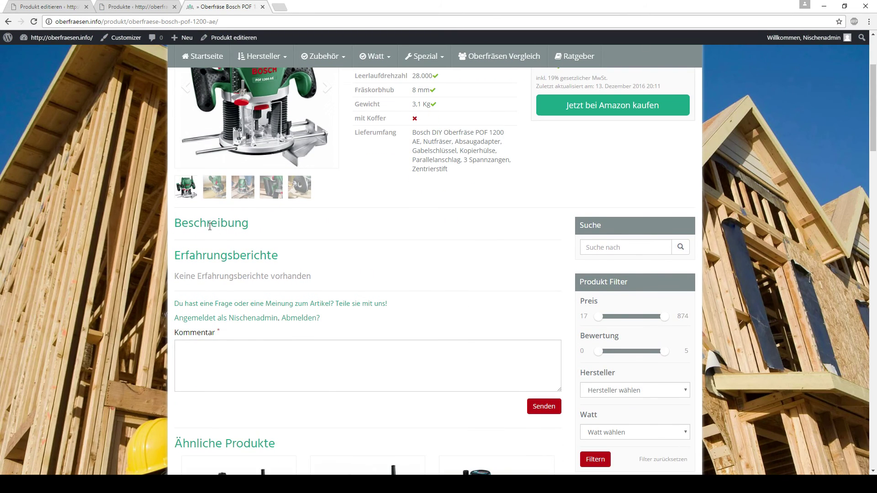
pyautogui.moveTo(232, 218); pyautogui.dragTo(250, 219)
pyautogui.moveTo(213, 255); pyautogui.dragTo(283, 276)
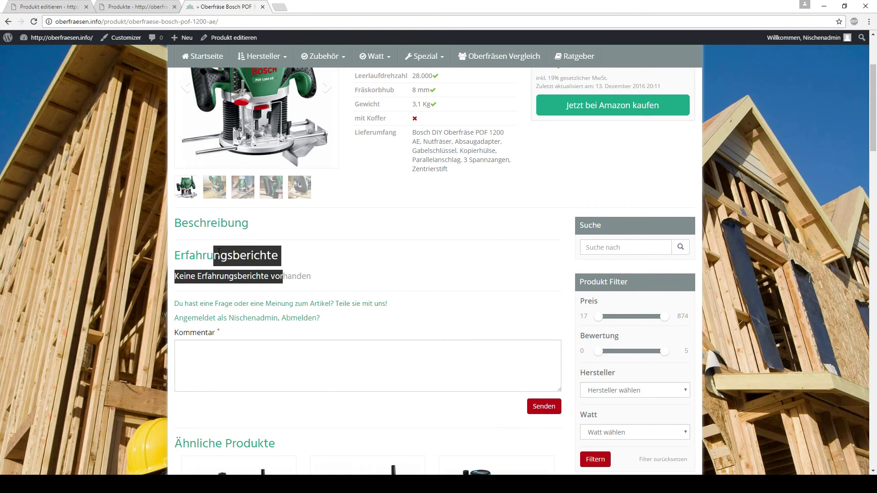
pyautogui.scroll(-4, 253, 253)
pyautogui.click(252, 253)
pyautogui.scroll(-10, 229, 249)
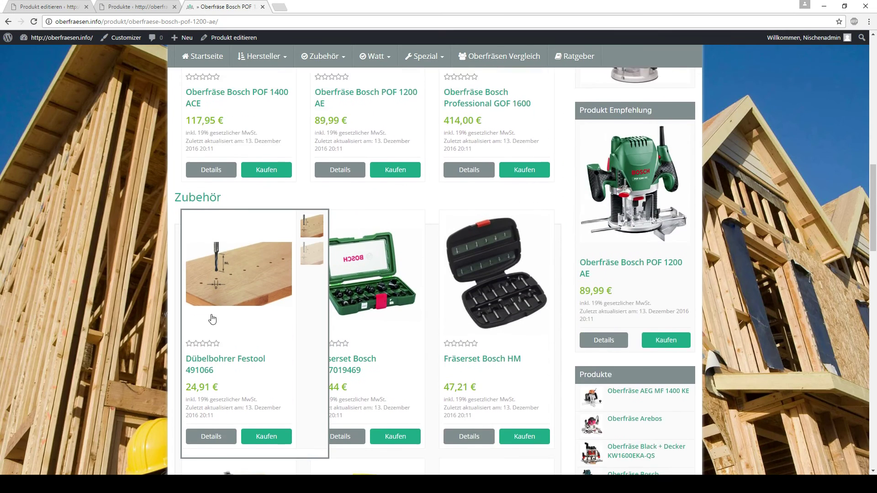
pyautogui.scroll(-14, 233, 208)
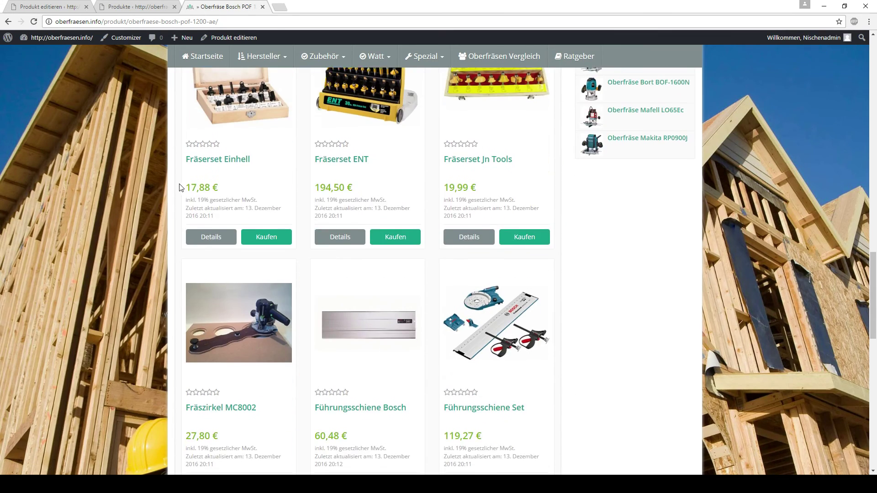
pyautogui.scroll(-8, 154, 226)
pyautogui.scroll(20, 146, 377)
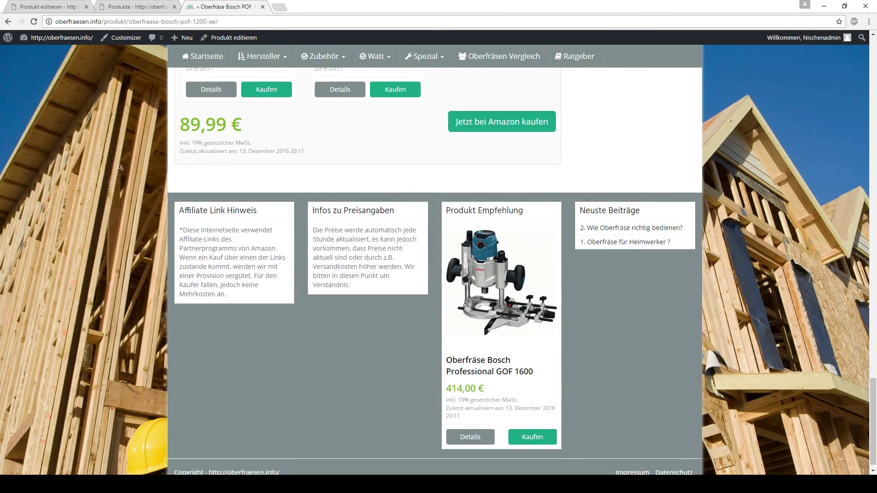
pyautogui.scroll(-2, 106, 275)
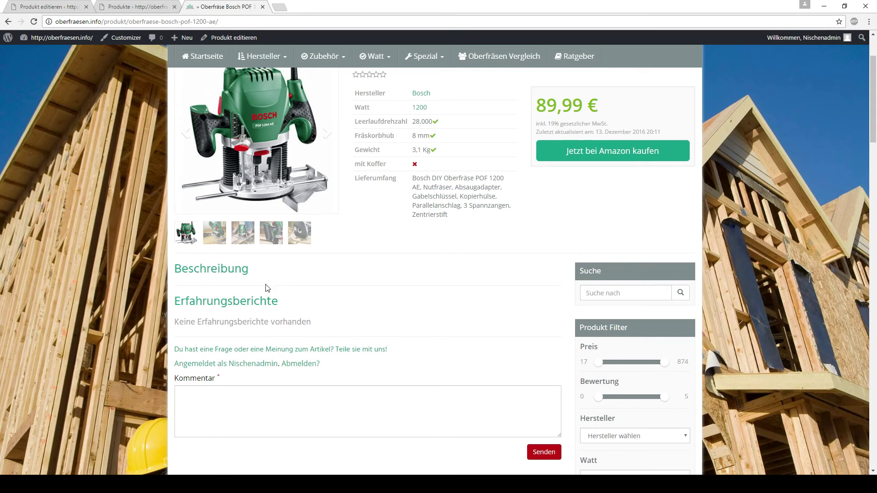
pyautogui.scroll(-1, 271, 269)
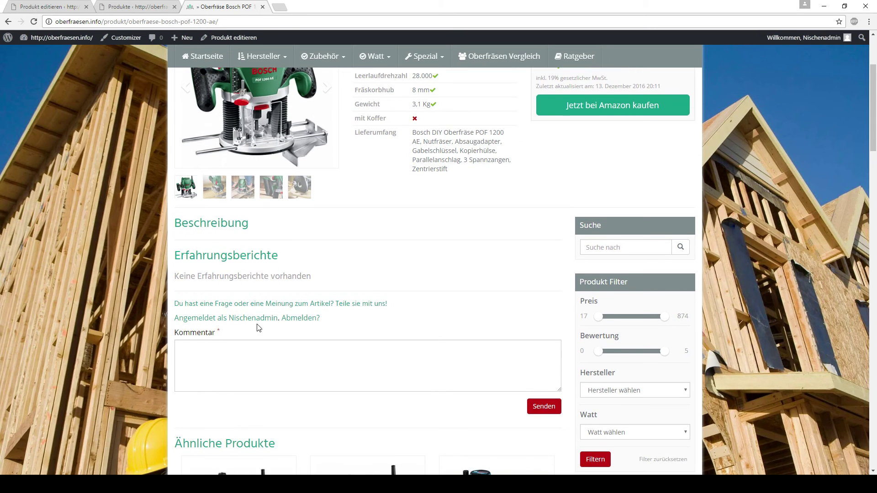